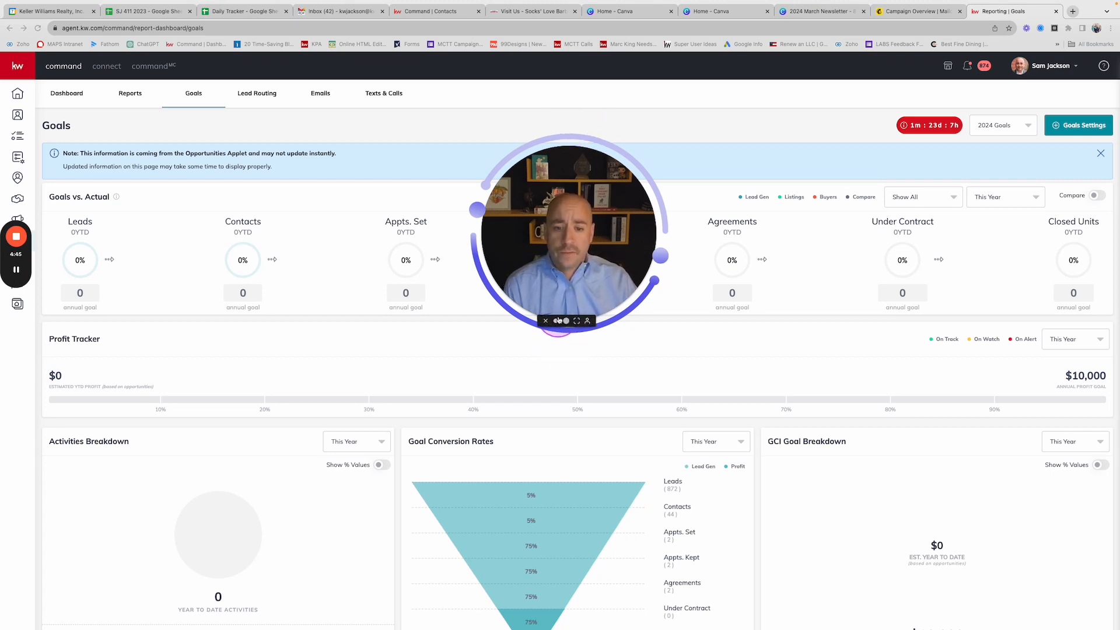
click(556, 321)
drag(520, 258, 1022, 501)
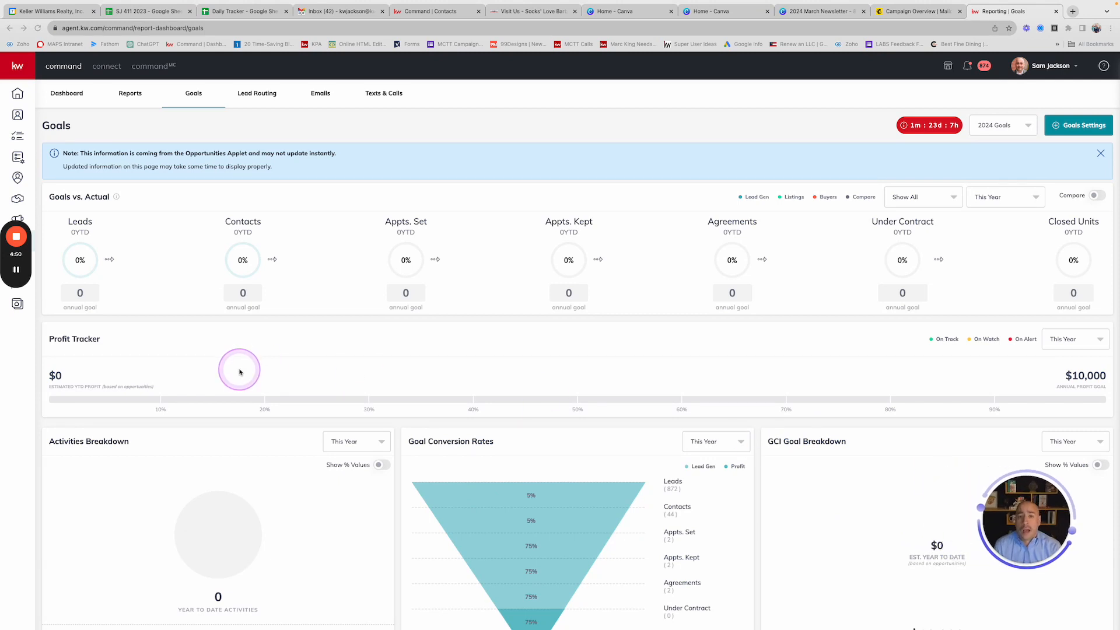
click(2, 4)
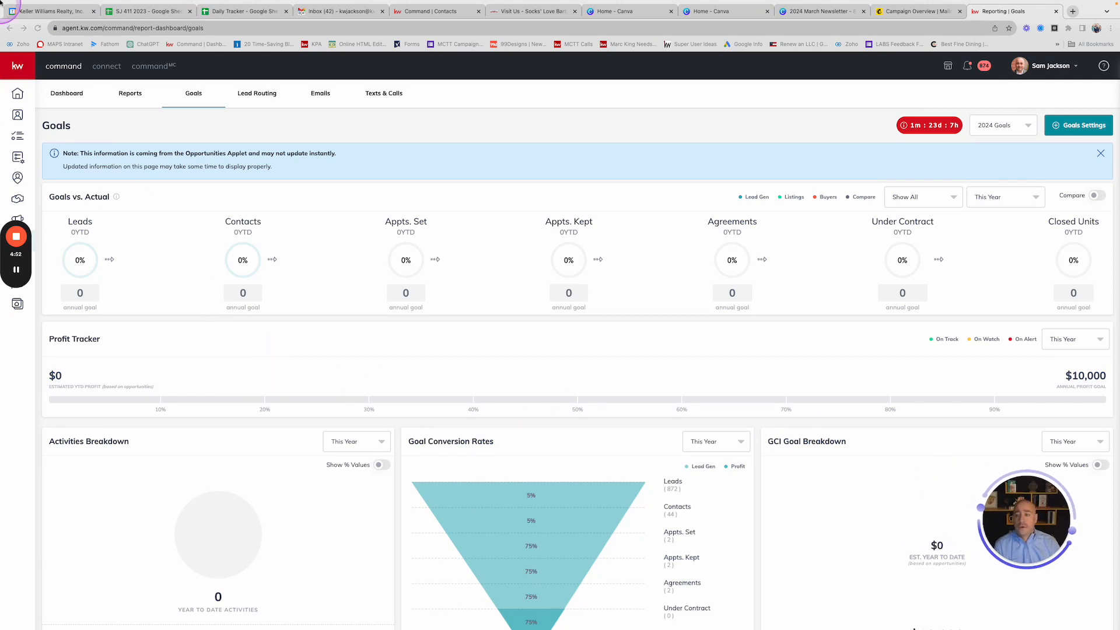
Open the goal settings from the Goals report and start the Set Goals guide
mouse_move(36, 110)
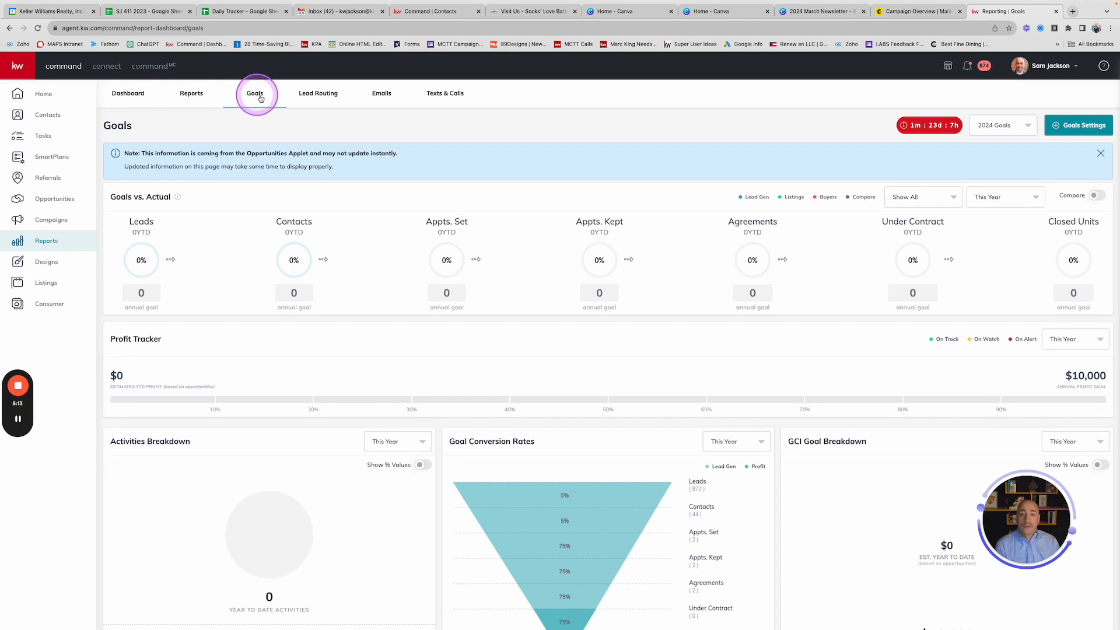
click(1070, 126)
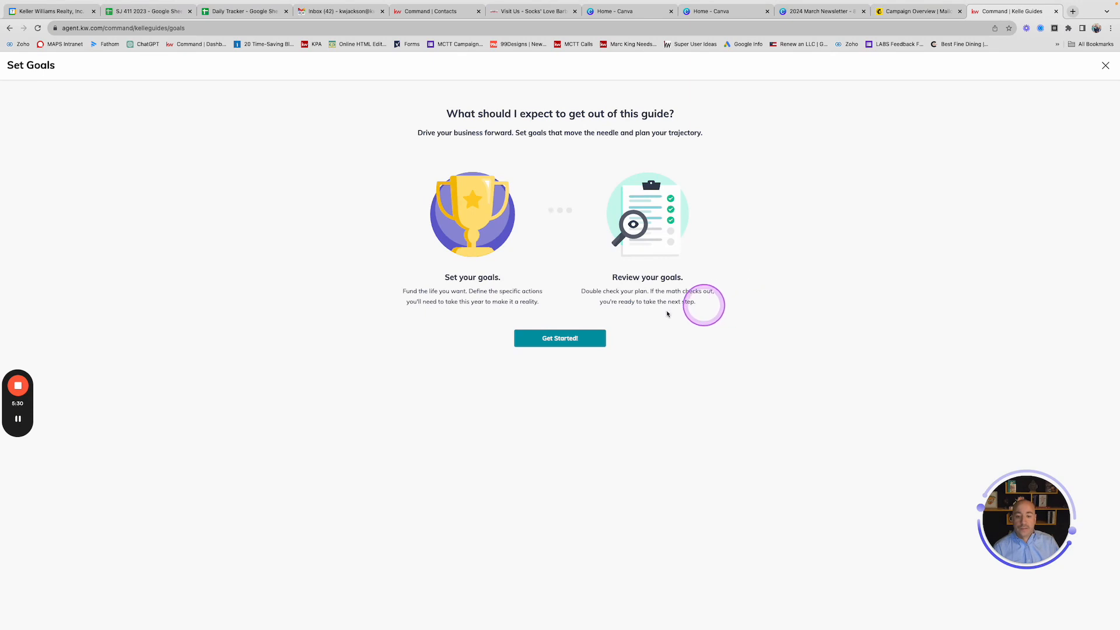
click(555, 343)
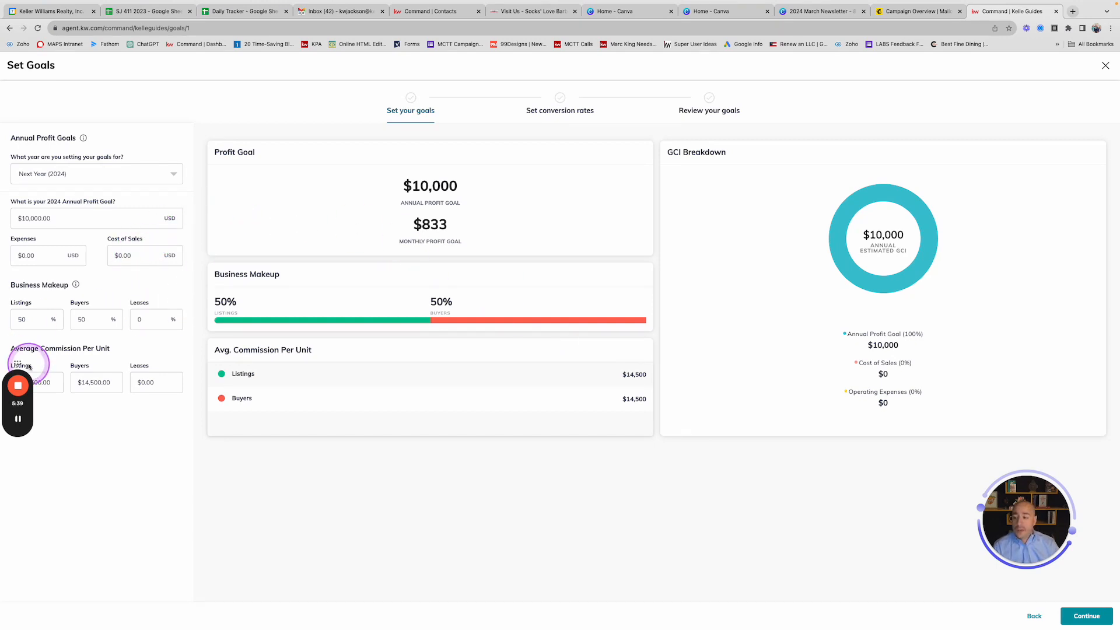
Choose Next Year (2024) as the year the profit goals are set for
mouse_move(19, 365)
drag(20, 364, 18, 477)
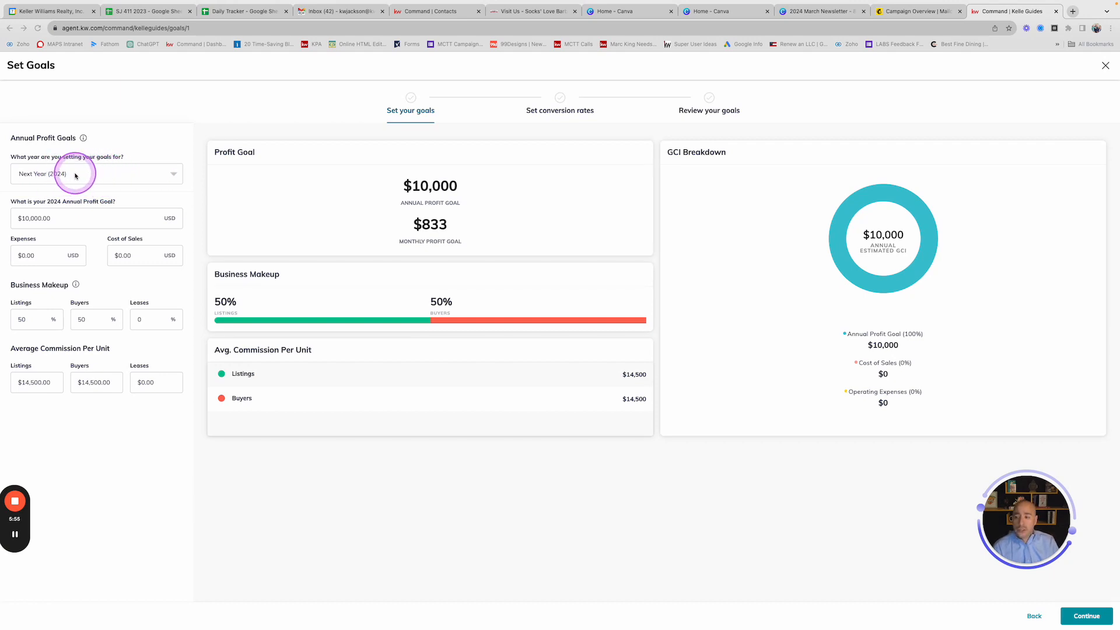
click(169, 173)
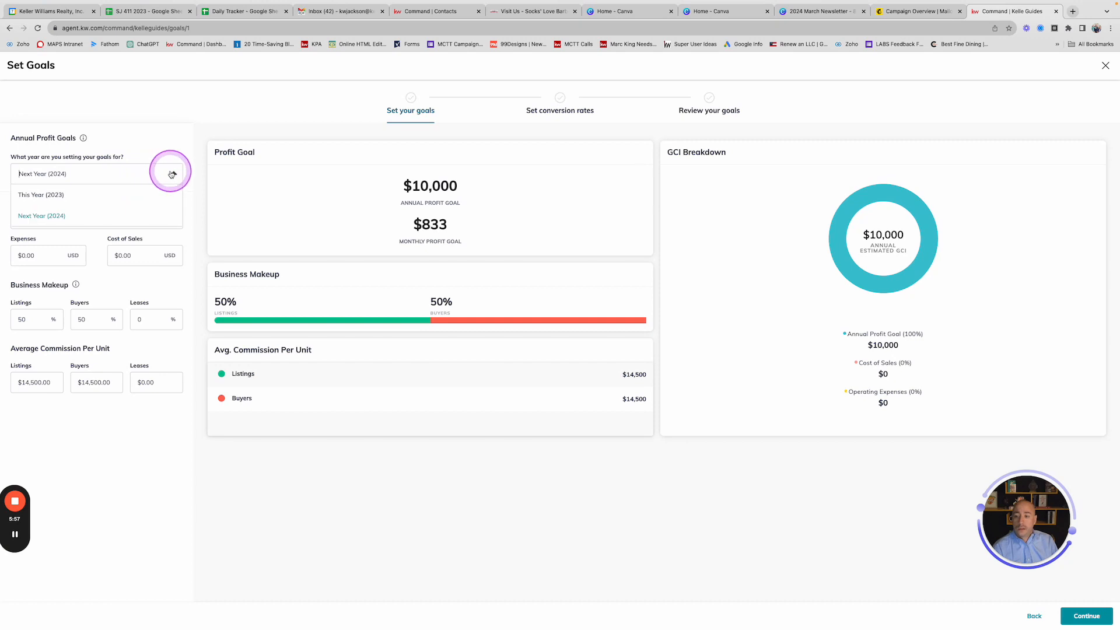
click(39, 217)
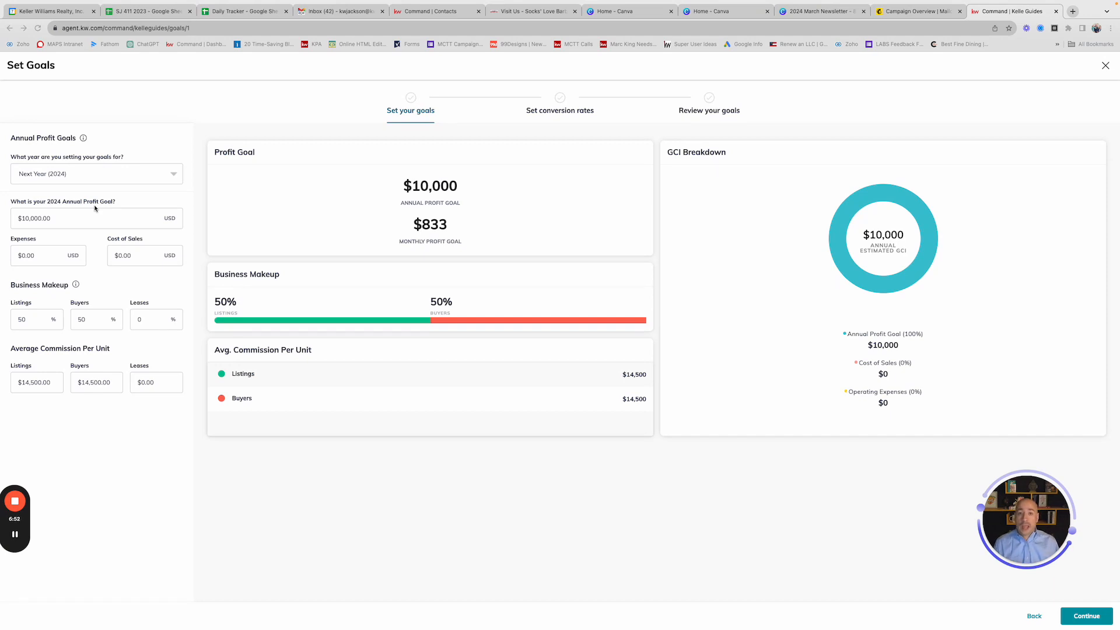
Set the 2024 annual profit goal to $1,000,000
drag(86, 214, 26, 222)
click(33, 223)
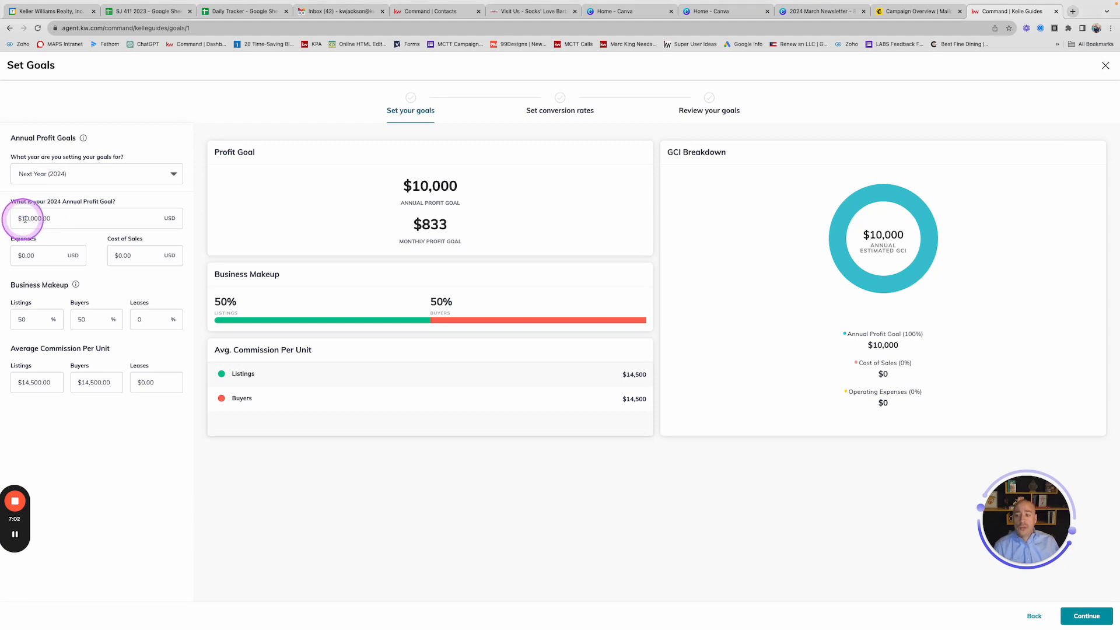
click(45, 220)
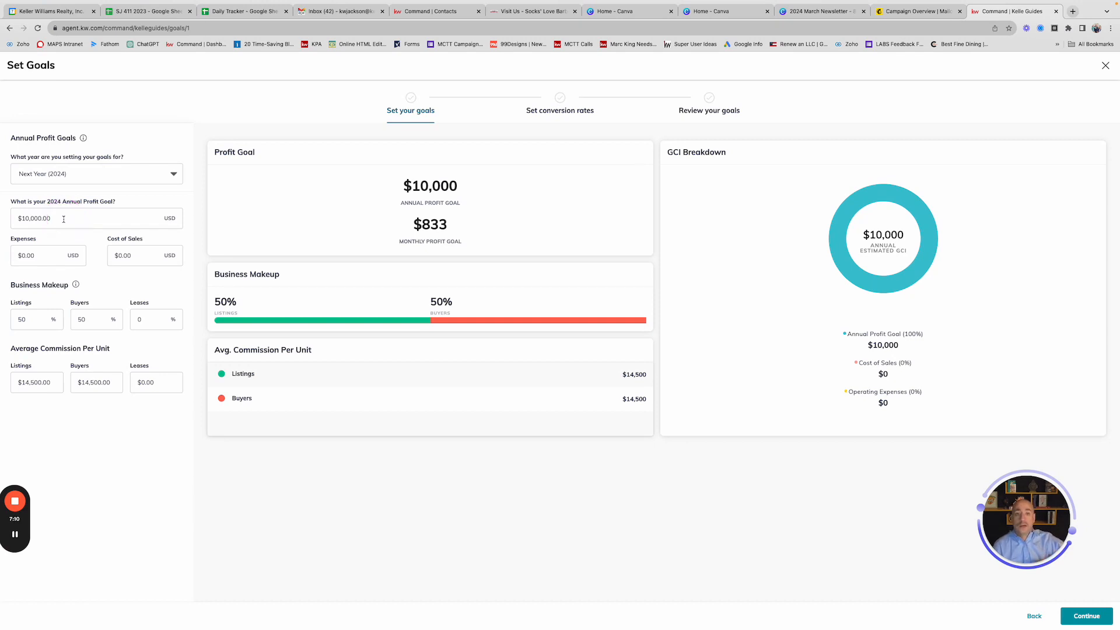
click(64, 218)
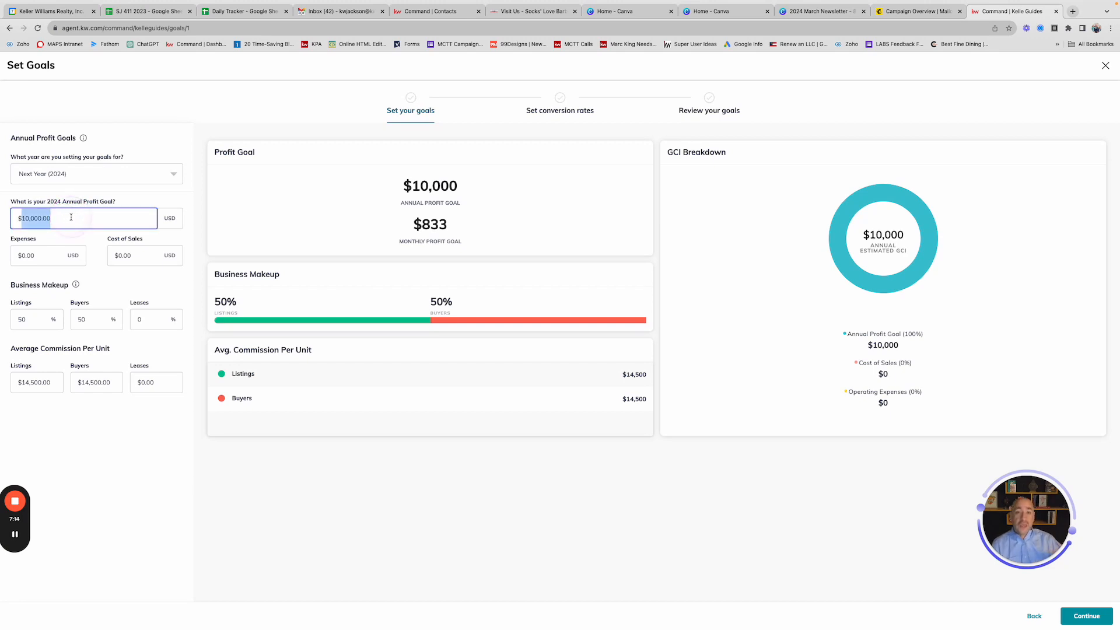
drag(71, 218, 150, 217)
text(1,000,0)
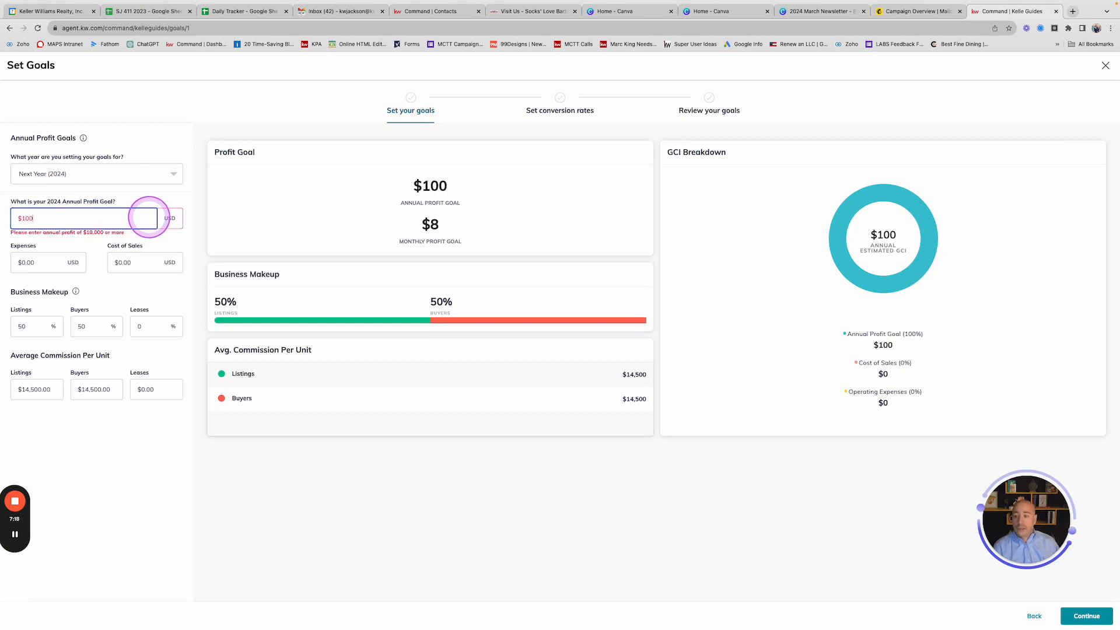
text(00)
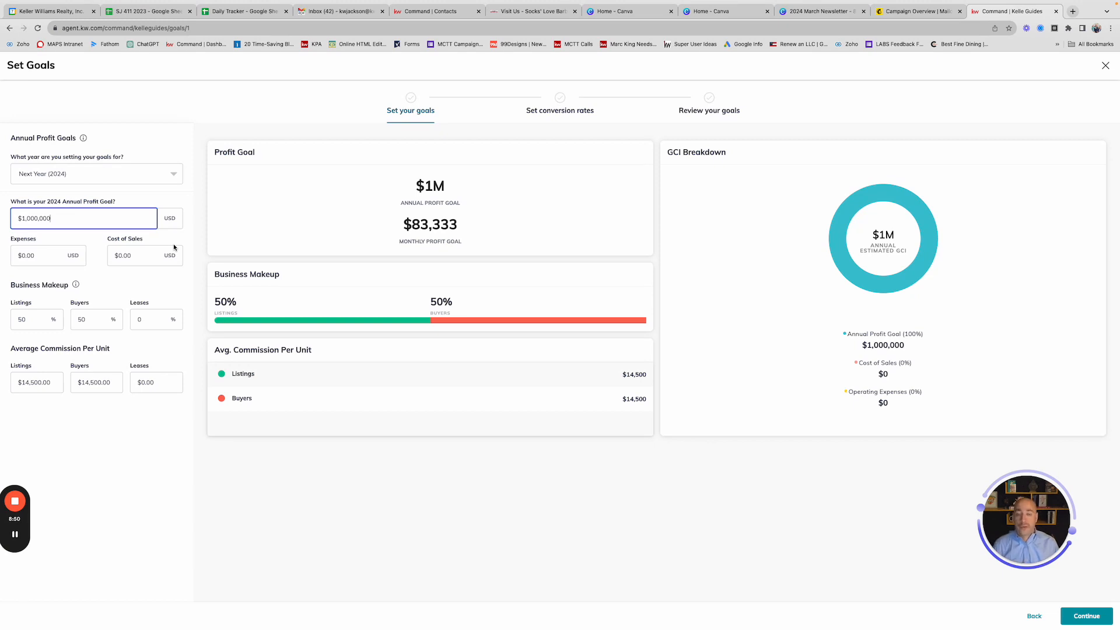
Set the annual cost of sales to $18,000
scroll(117, 257, down, 2)
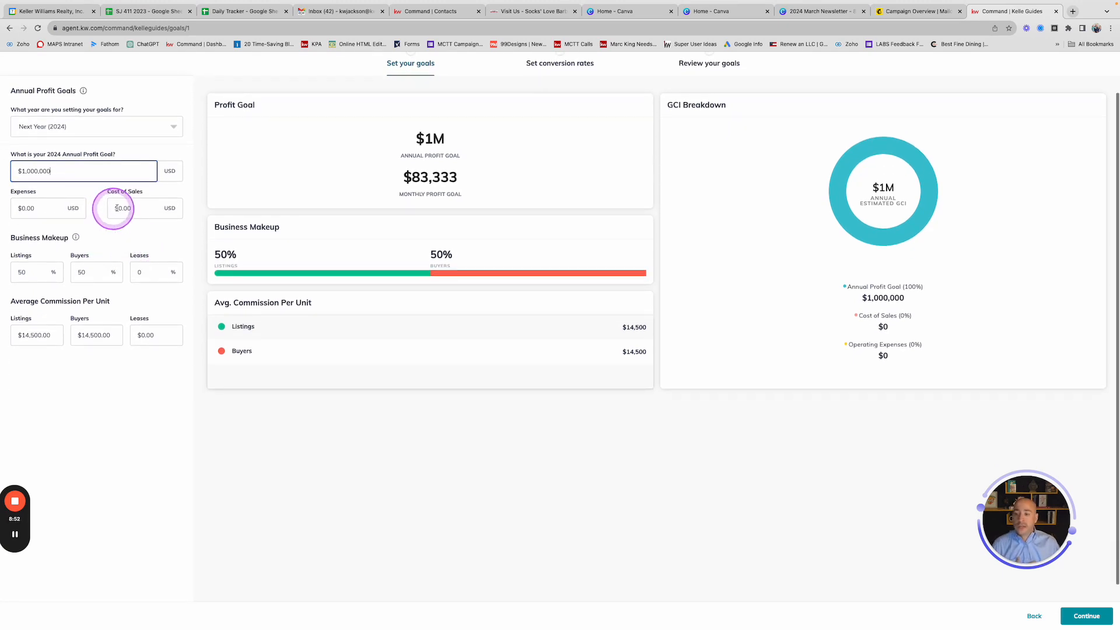
scroll(139, 228, up, 2)
click(140, 230)
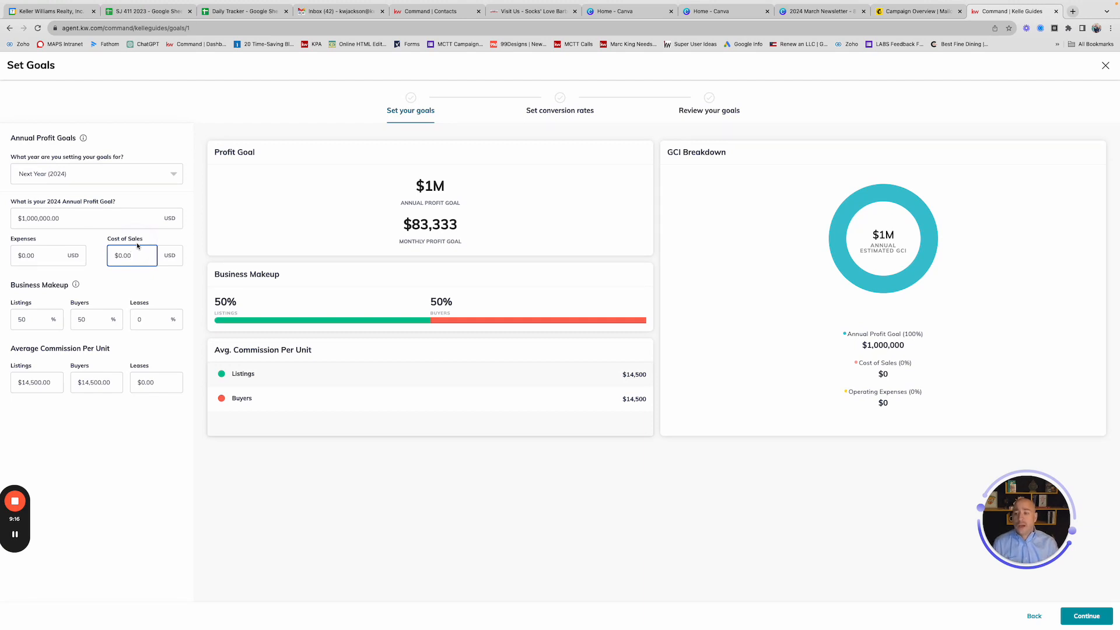
click(136, 258)
triple_click(136, 257)
text(180000)
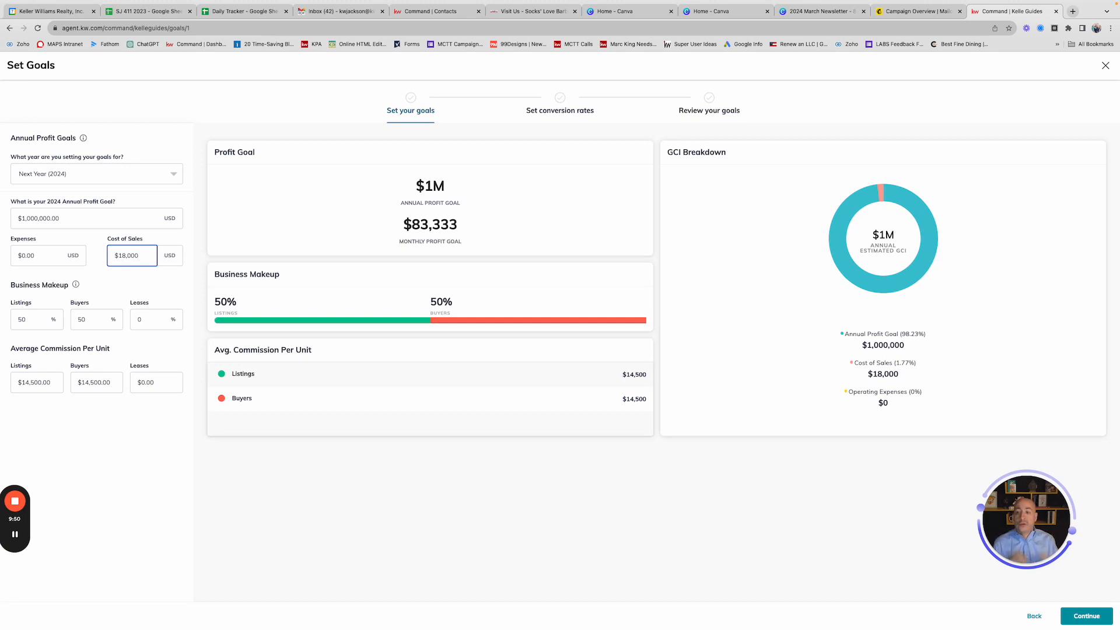
Change the annual cost of sales to $38,000
triple_click(134, 255)
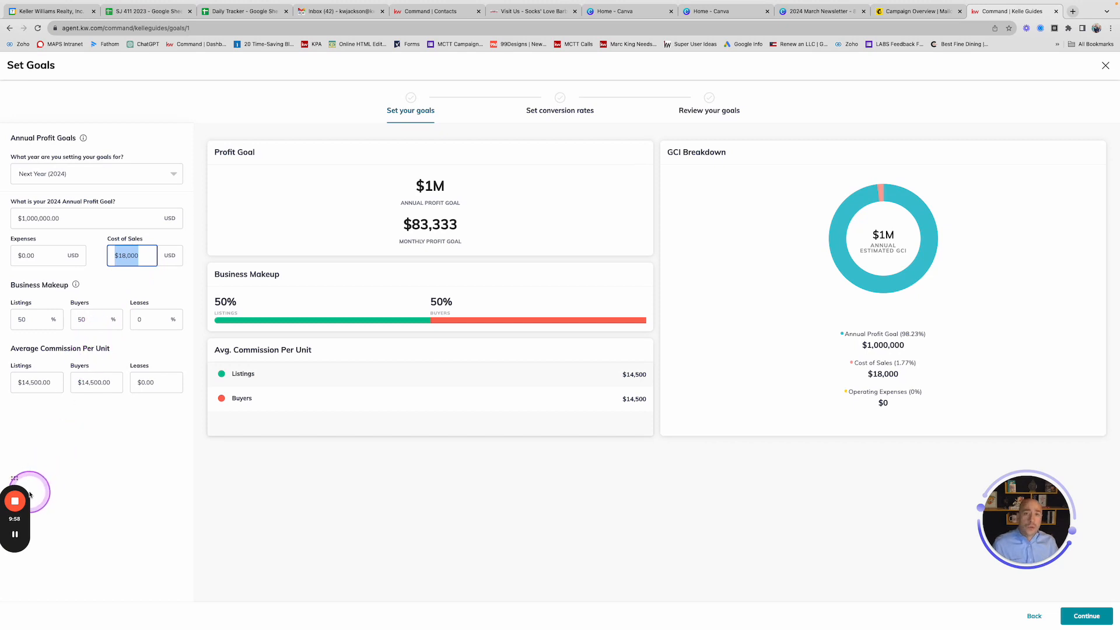
click(15, 534)
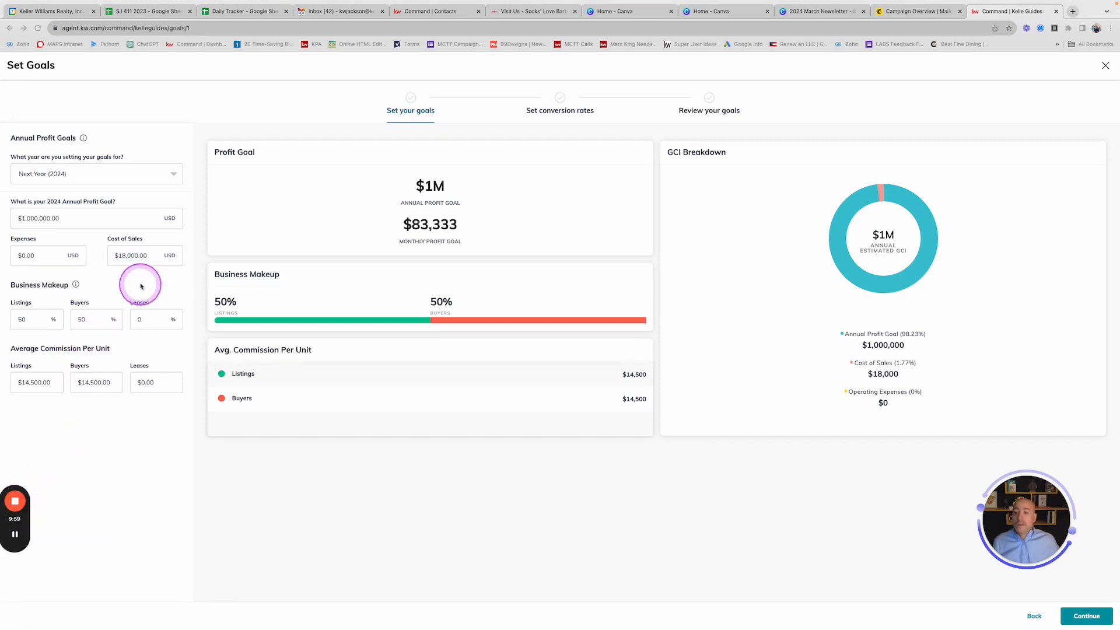
click(136, 255)
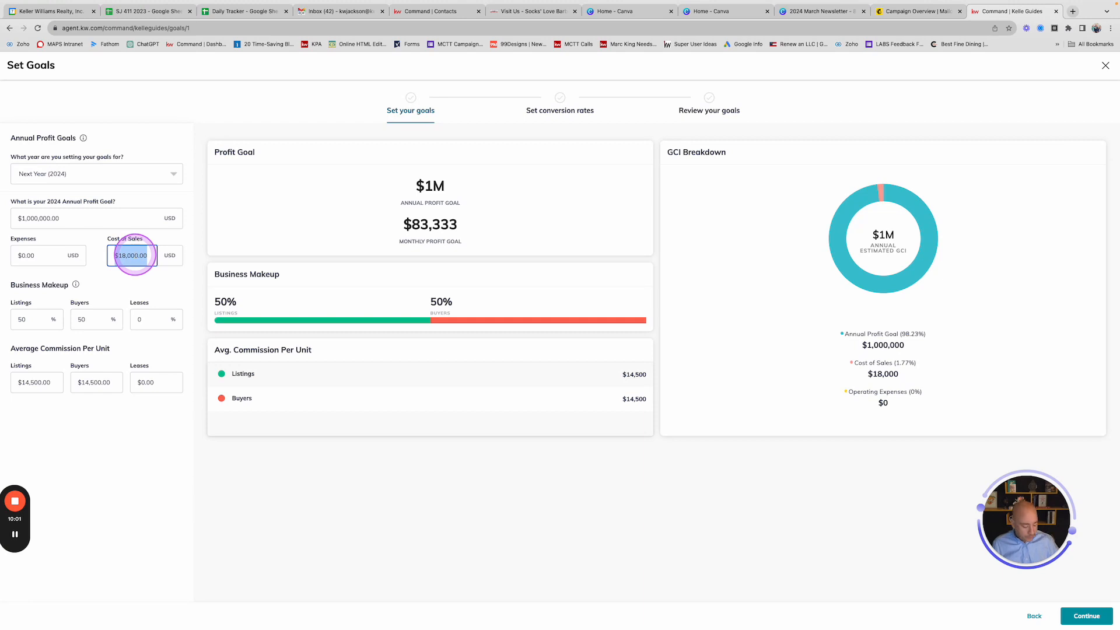
text(38000)
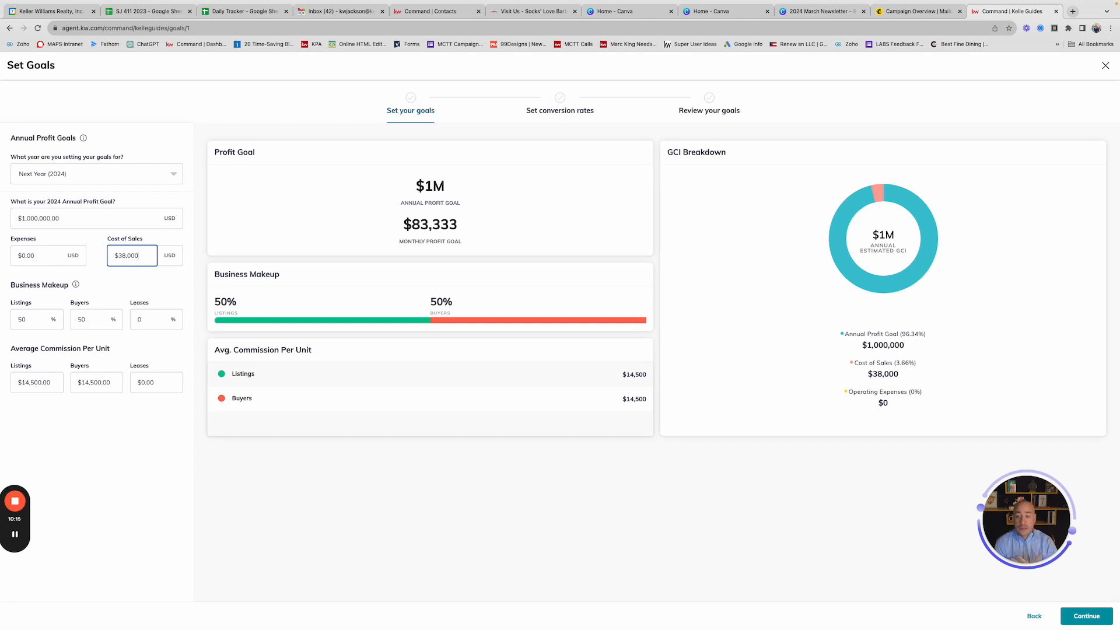
Change the annual cost of sales to $50,000
triple_click(127, 257)
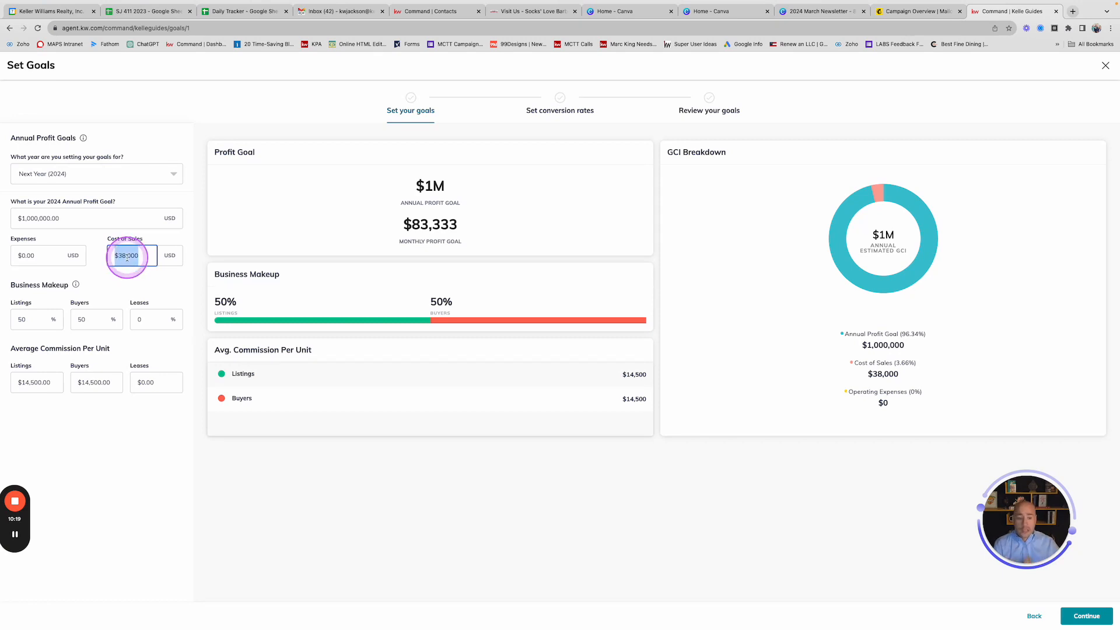
text(50,)
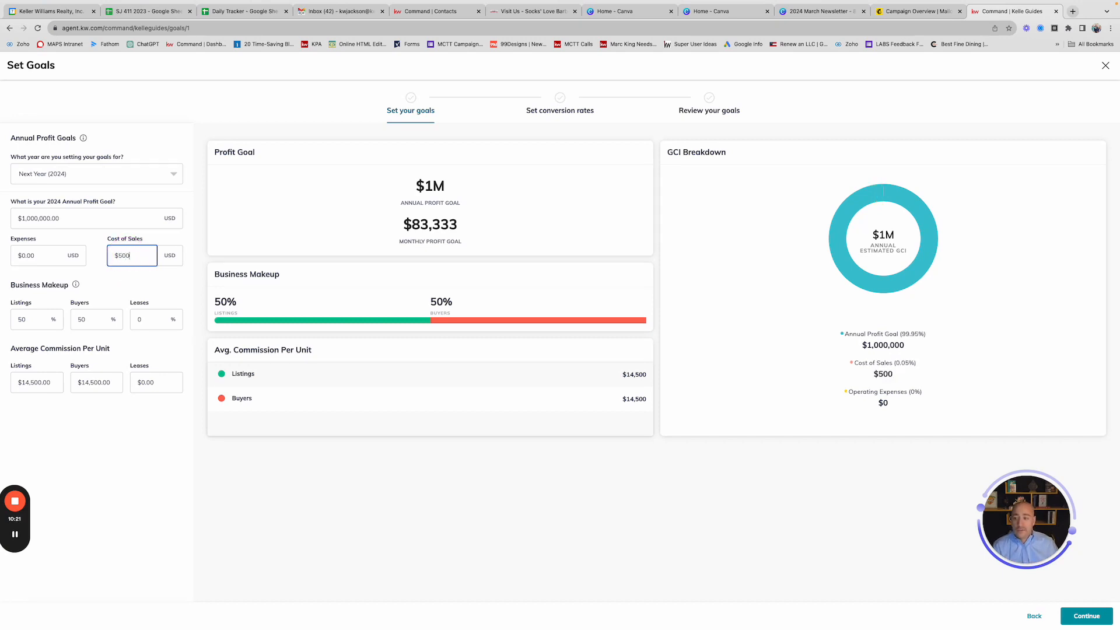
text(000)
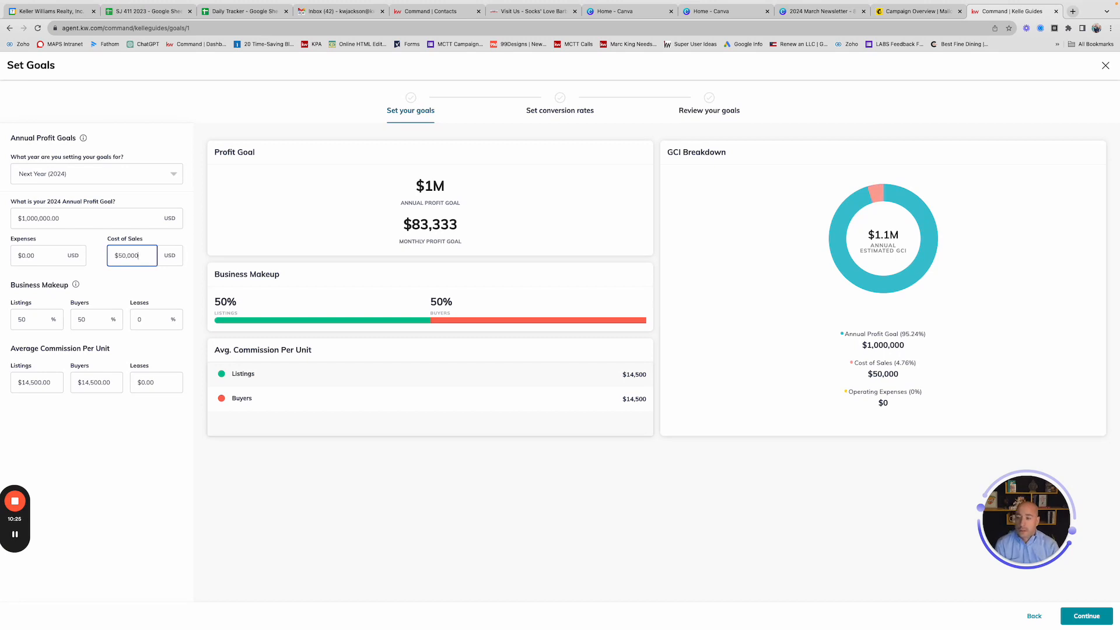
Set the annual expenses to $100,000 and apply the value to the GCI breakdown
click(48, 259)
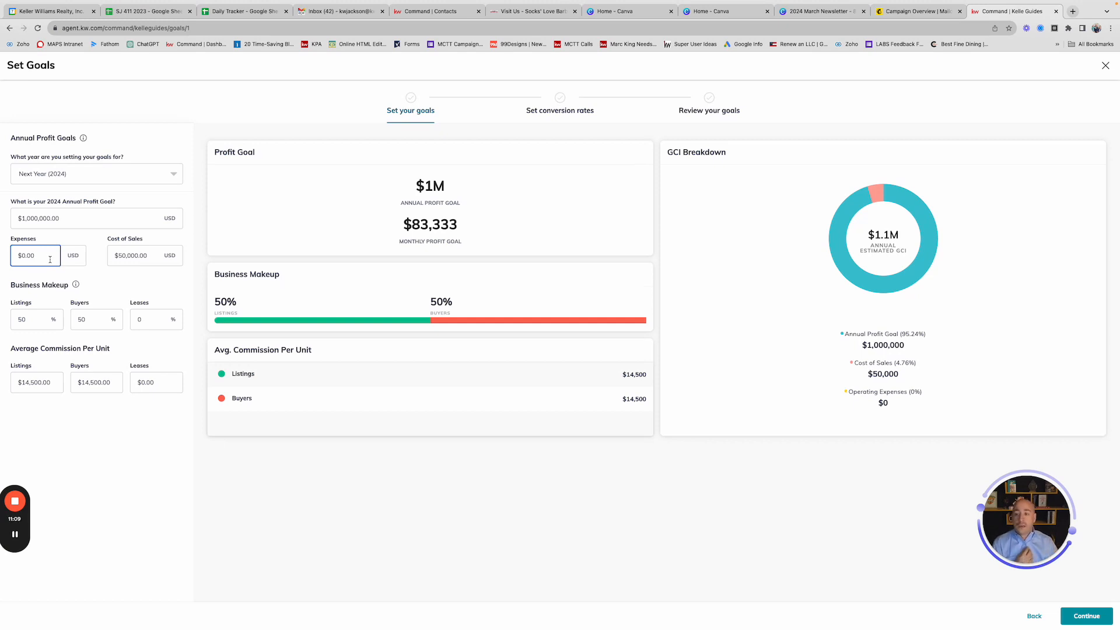
click(30, 260)
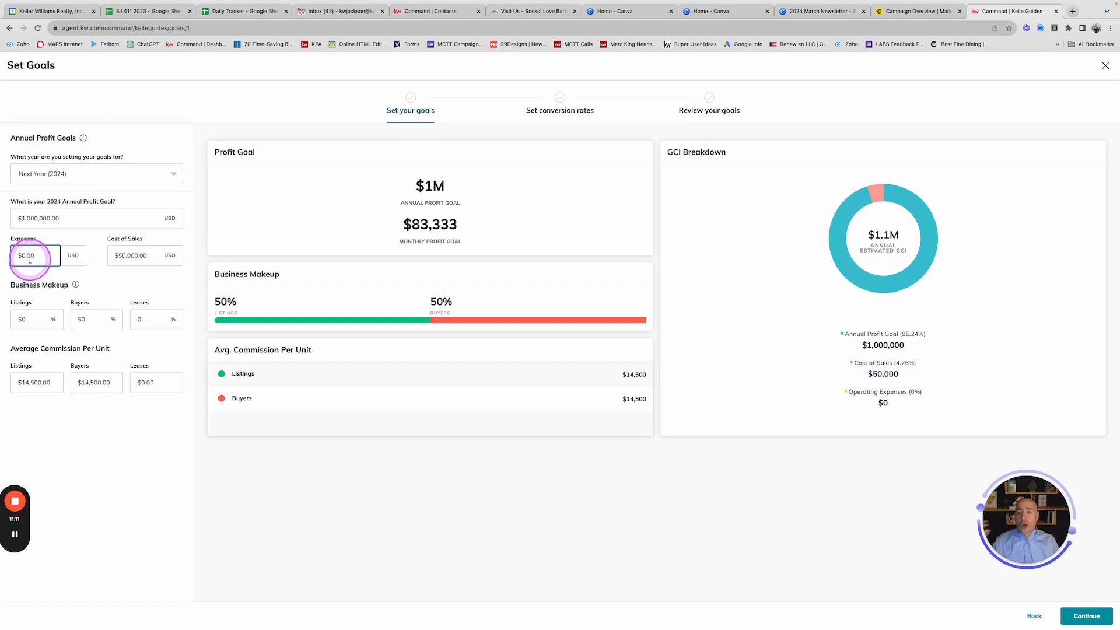
click(35, 257)
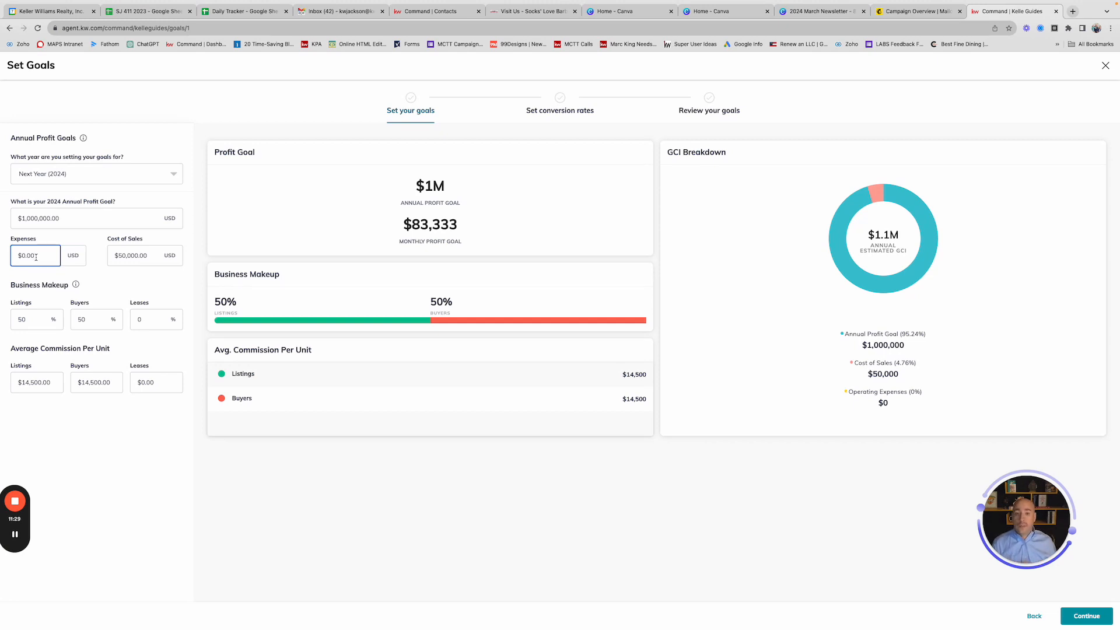
click(35, 256)
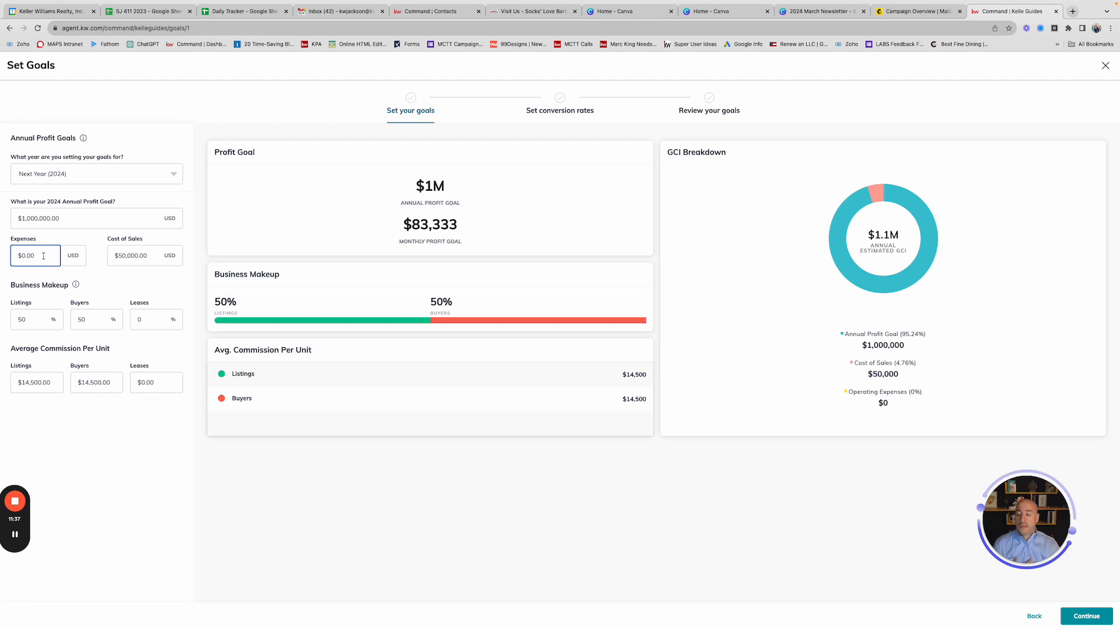
double_click(43, 256)
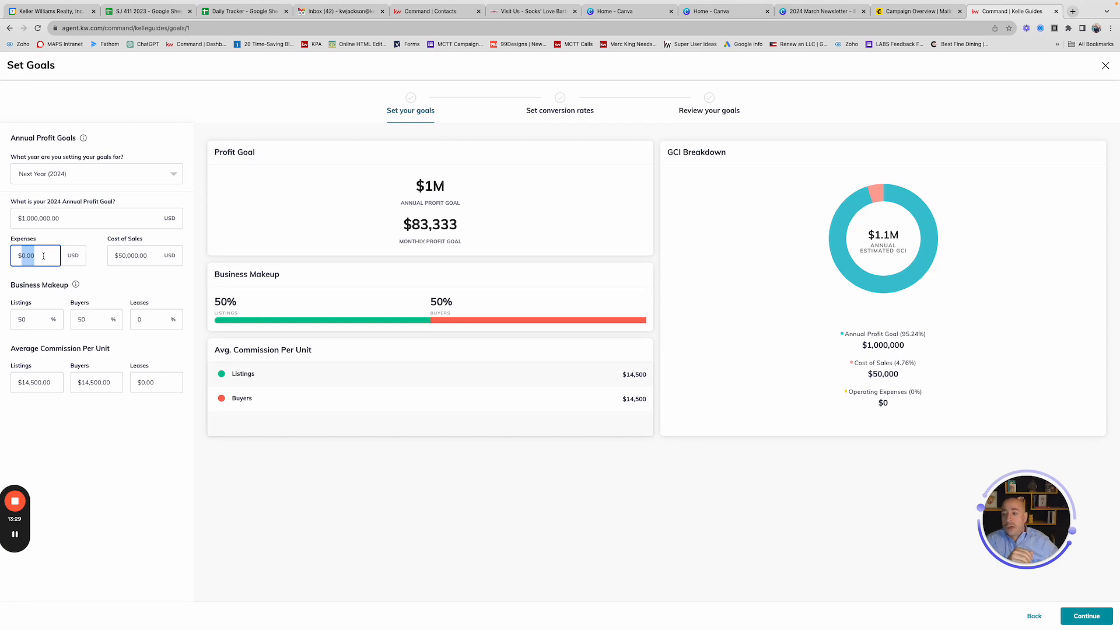
click(44, 256)
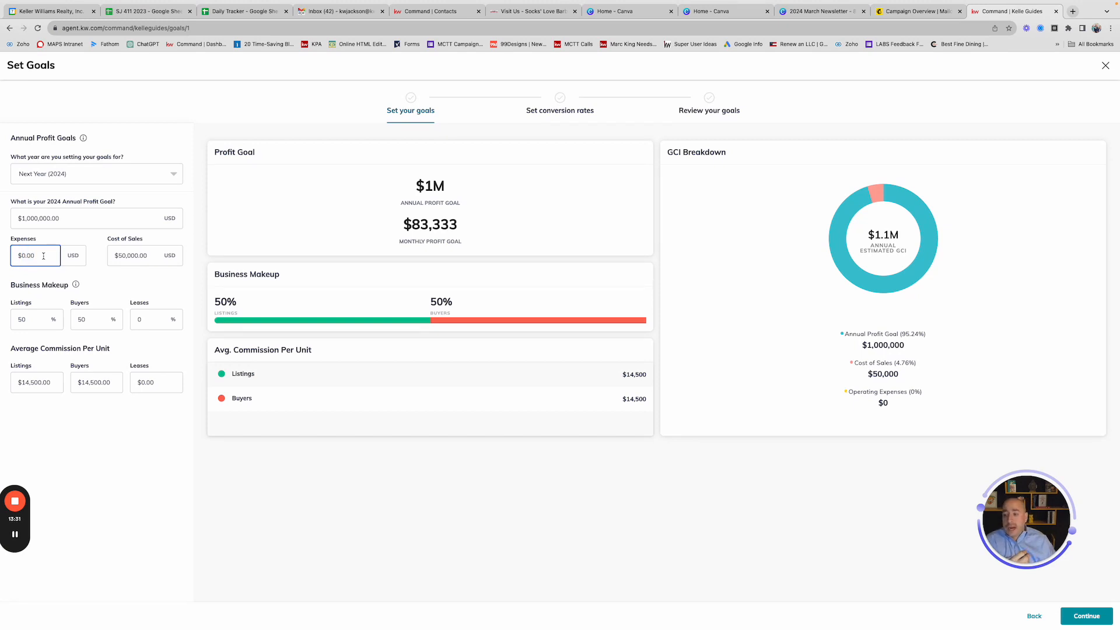
triple_click(43, 255)
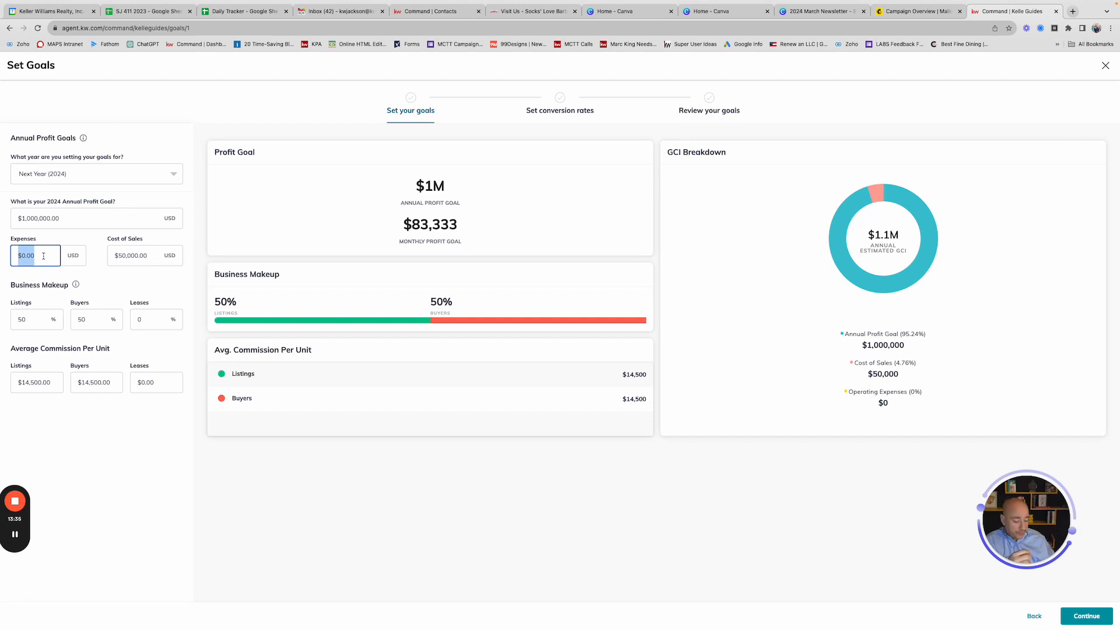
text(1)
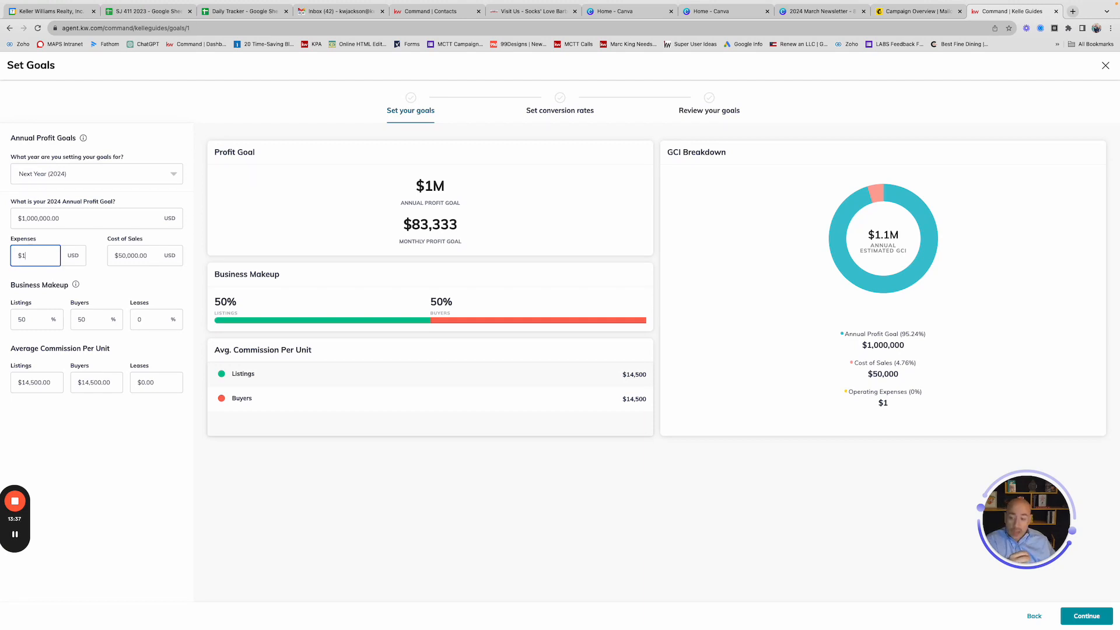
text(00,000)
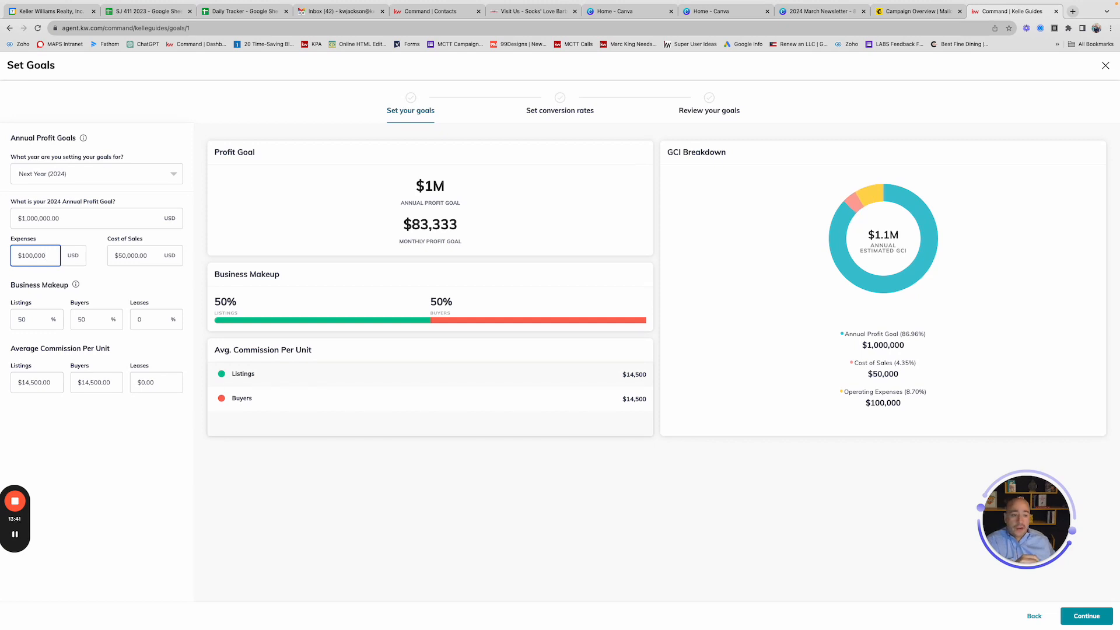
click(441, 342)
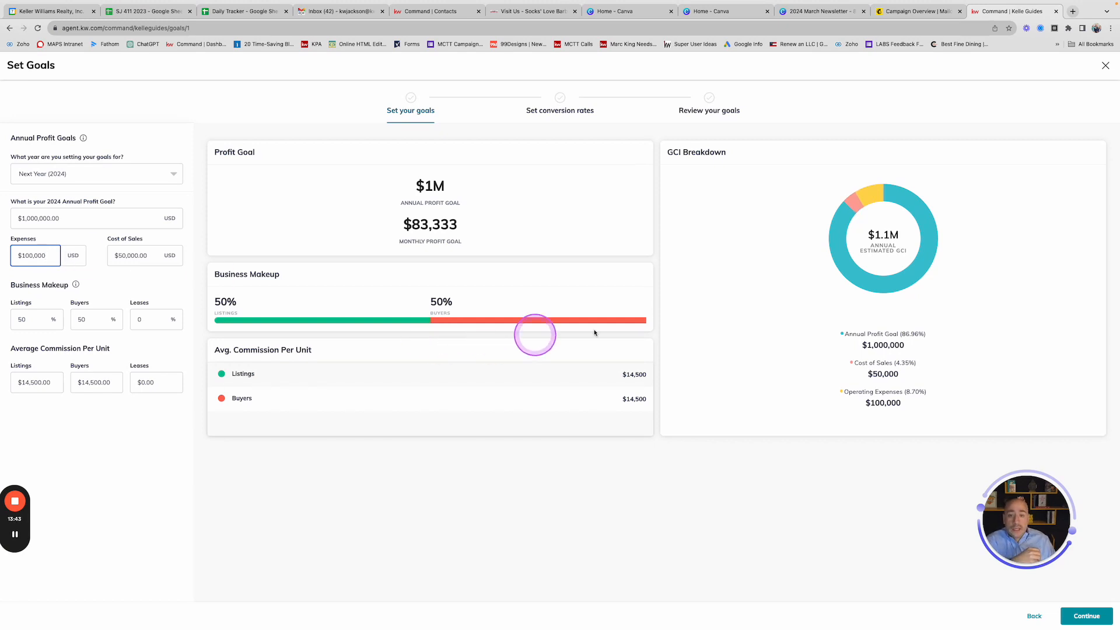
click(710, 341)
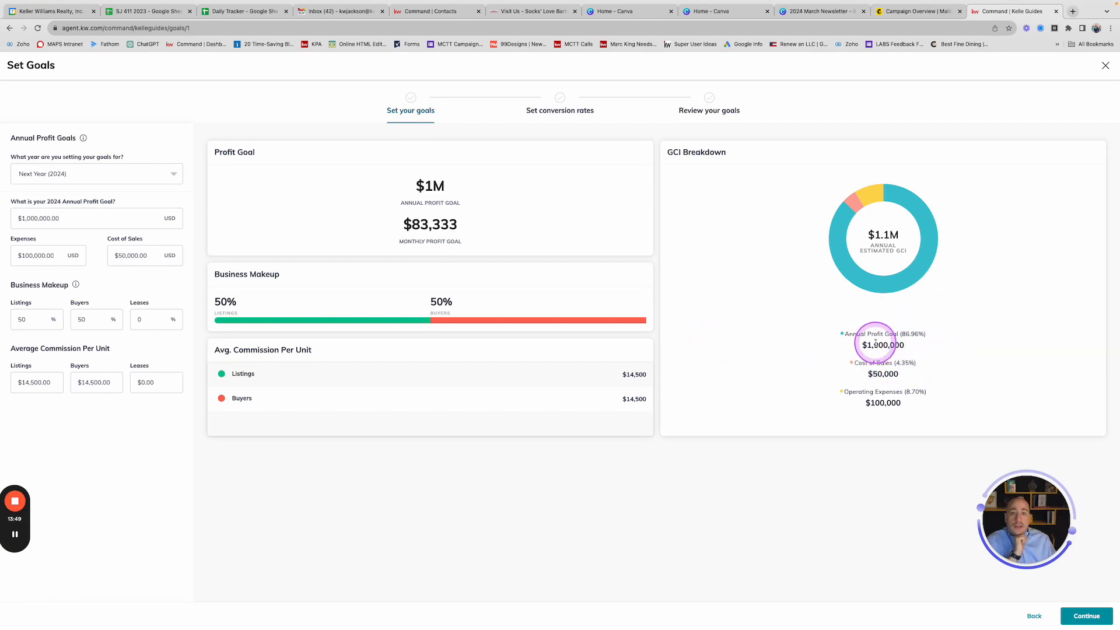
mouse_move(926, 335)
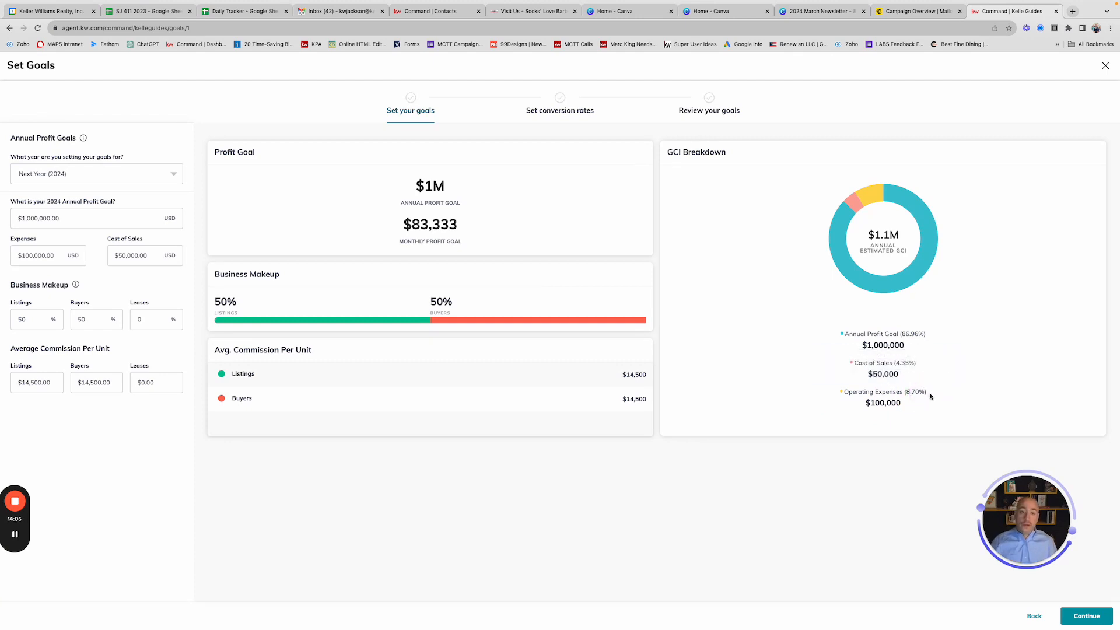
Change the annual expenses to $200,000 and apply the value to the GCI breakdown
click(836, 387)
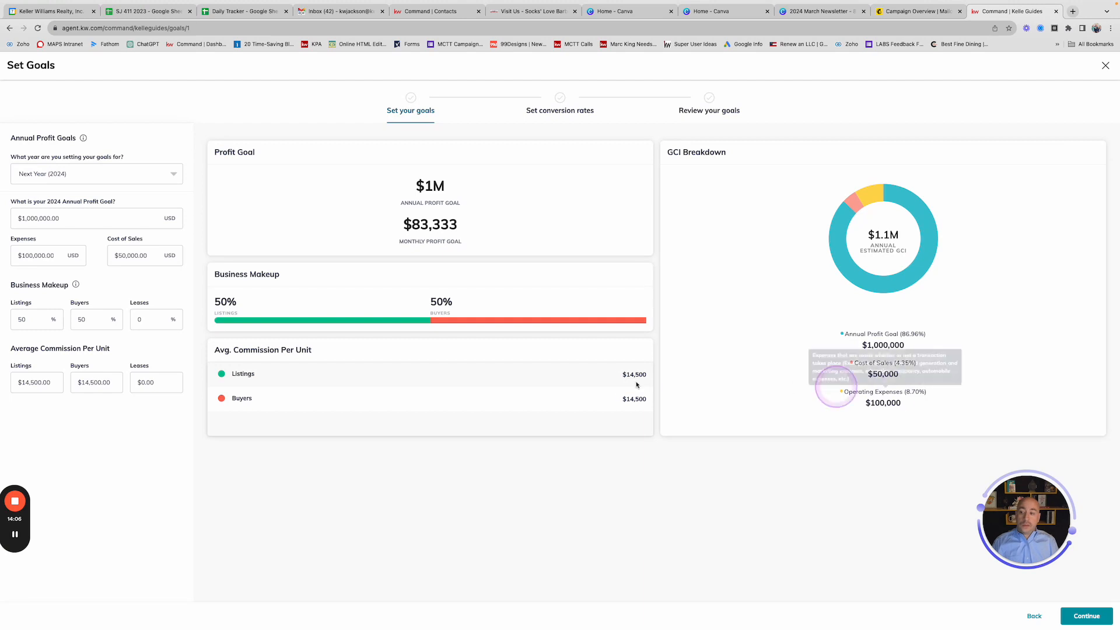
triple_click(27, 255)
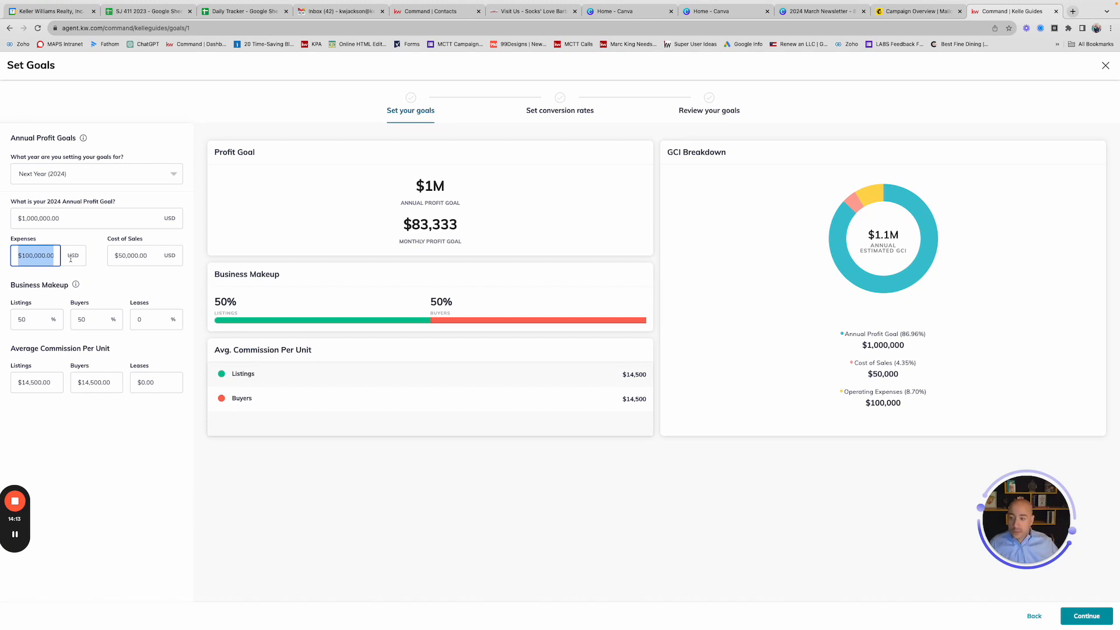
text(200,00)
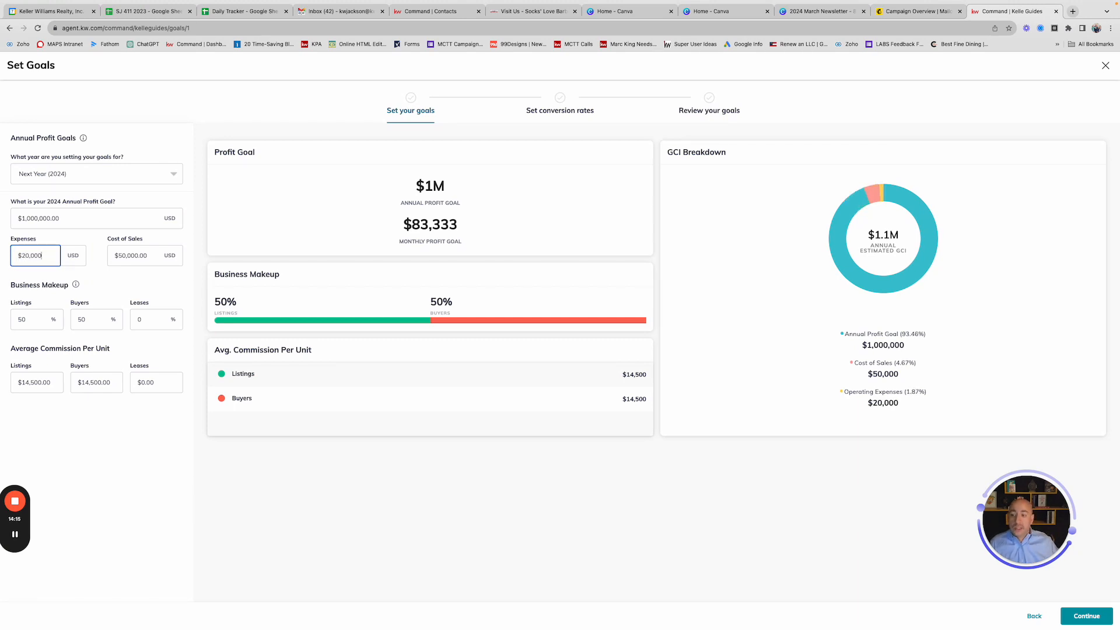
text(0)
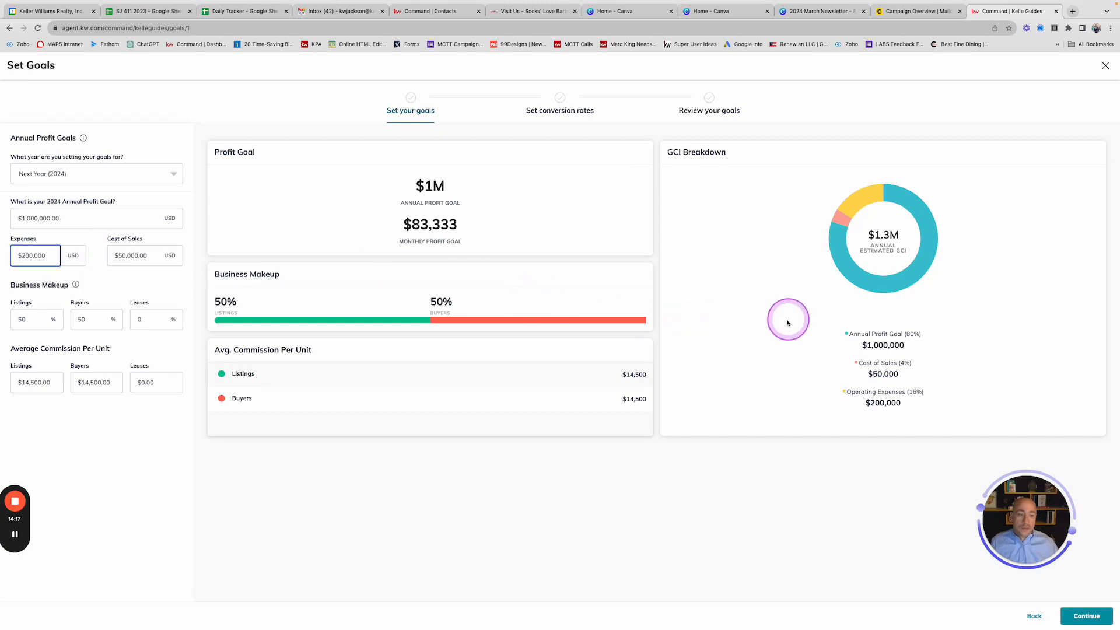
click(778, 327)
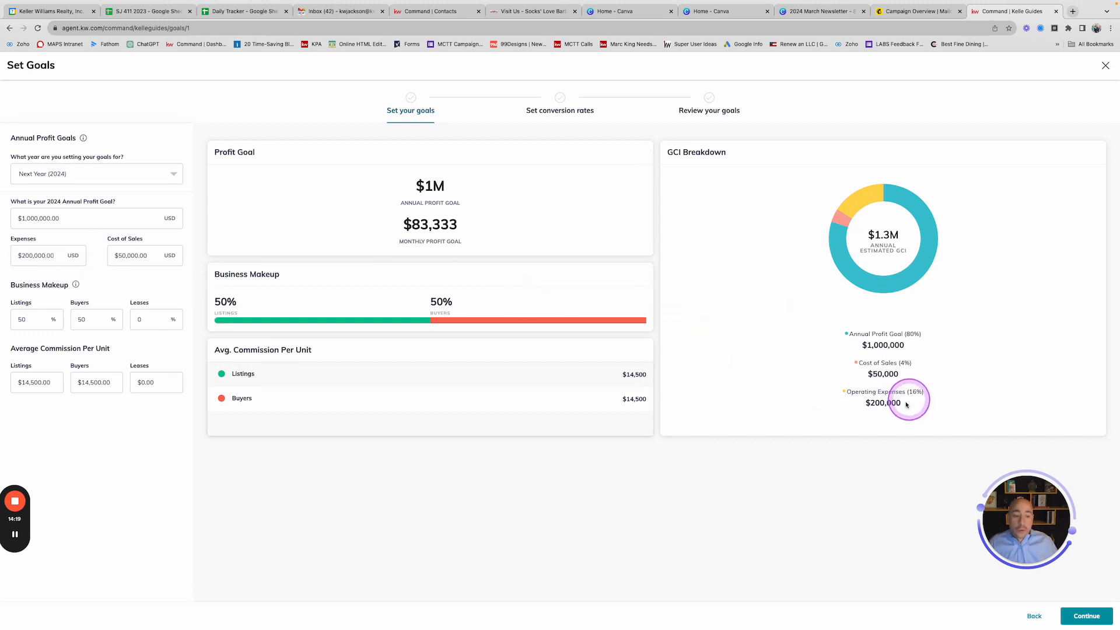
mouse_move(918, 397)
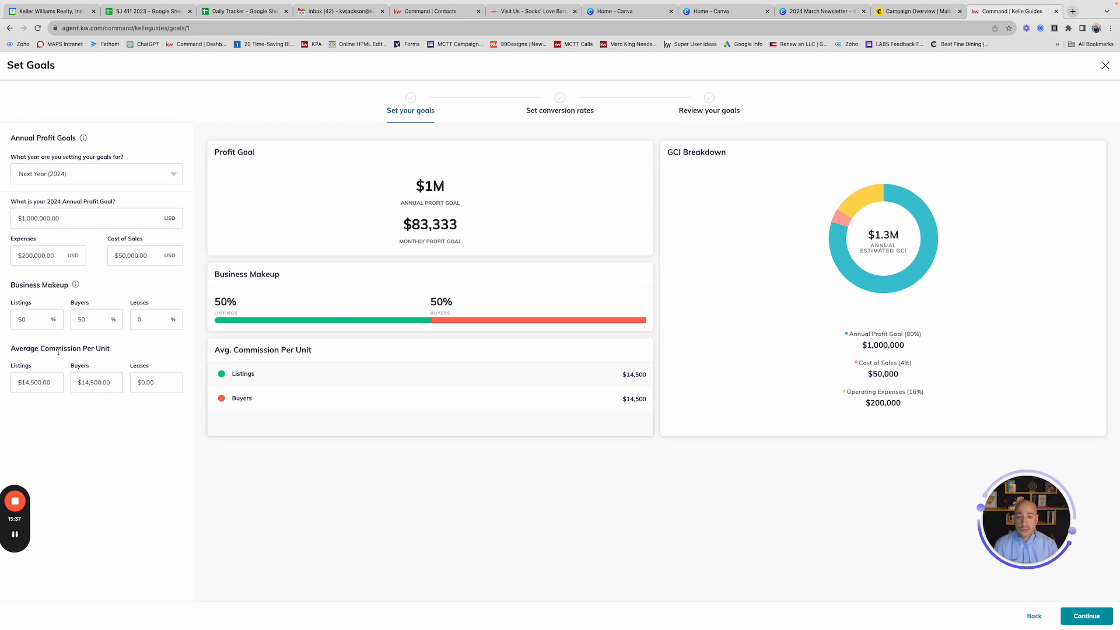
Set the average commission per unit to $15,000 for both listings and buyers
drag(56, 378, 43, 386)
text(15000)
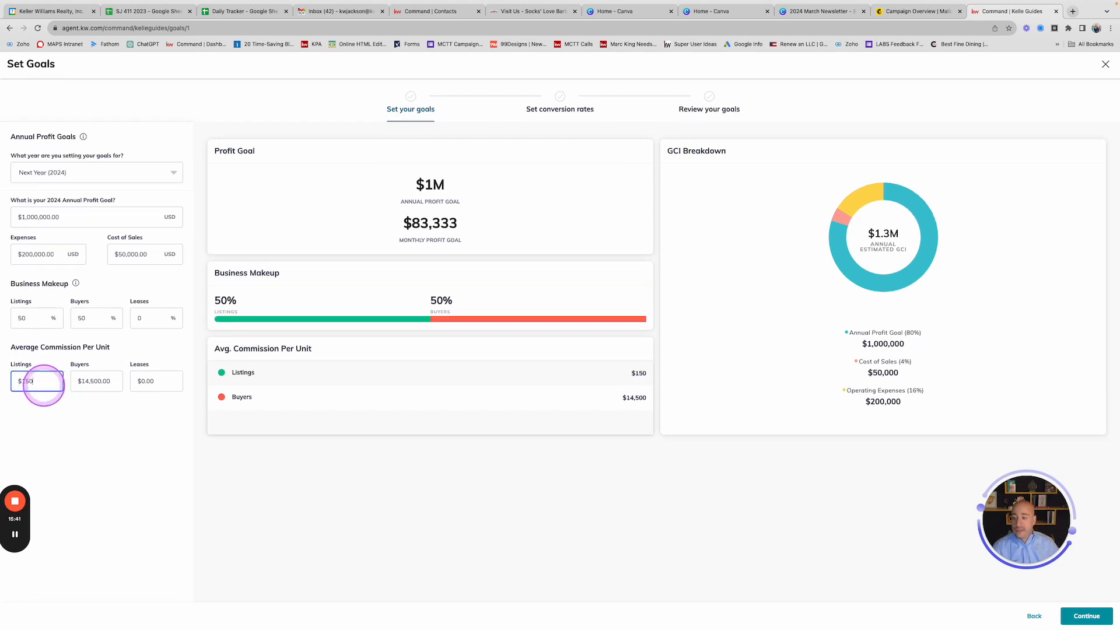
click(93, 382)
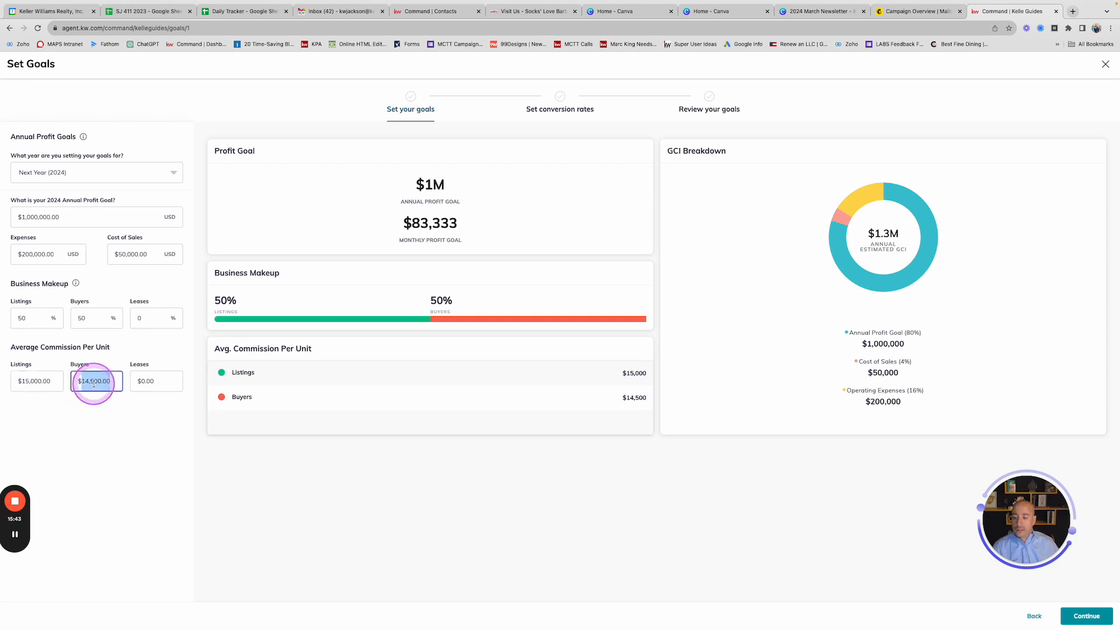
text(15,000)
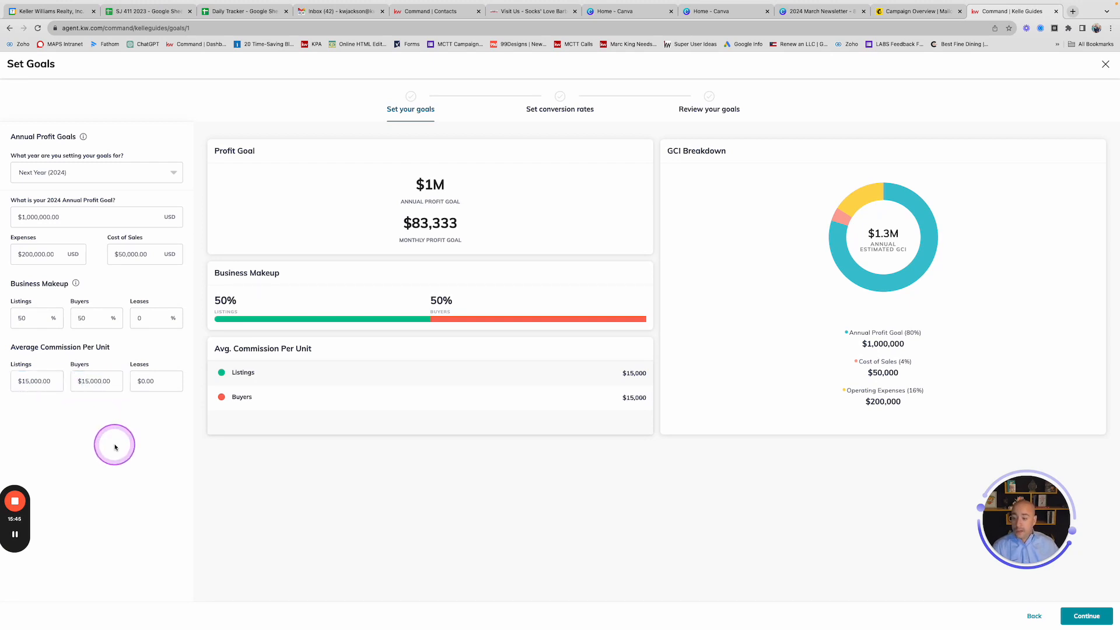
Proceed through the conversion rates with their default values and submit the reviewed 2024 goals
drag(997, 504, 1019, 461)
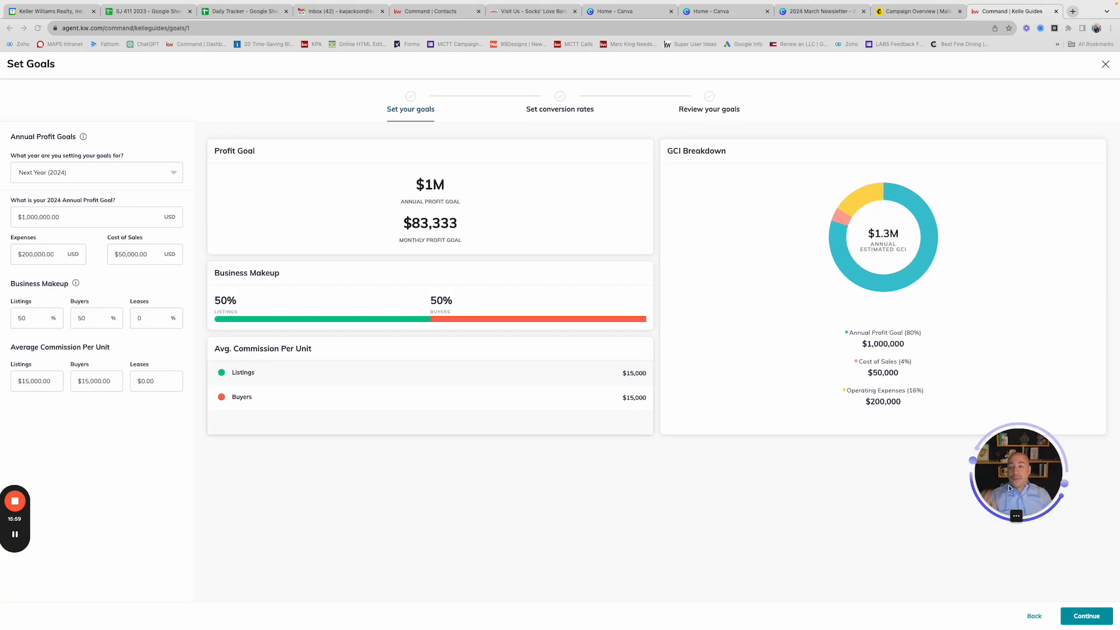
click(1085, 596)
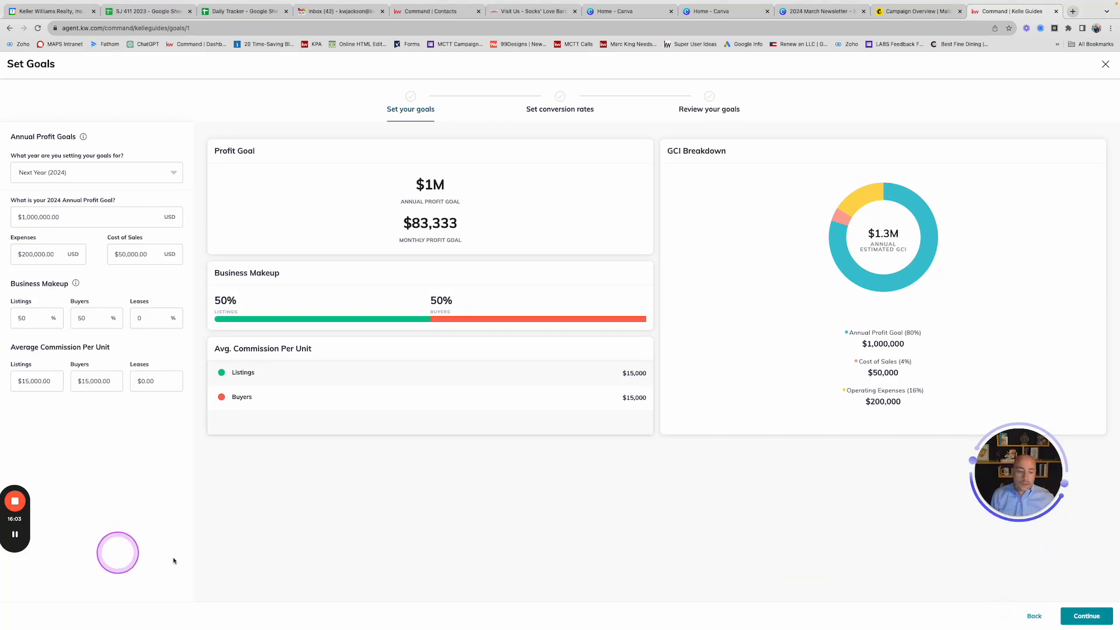
click(1085, 615)
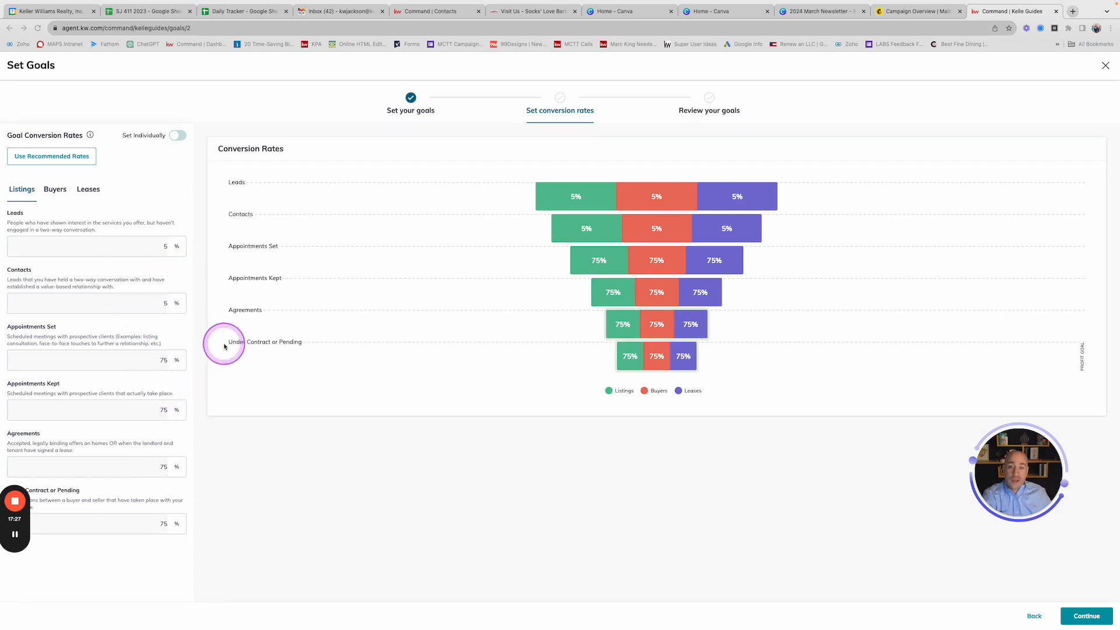
click(1089, 617)
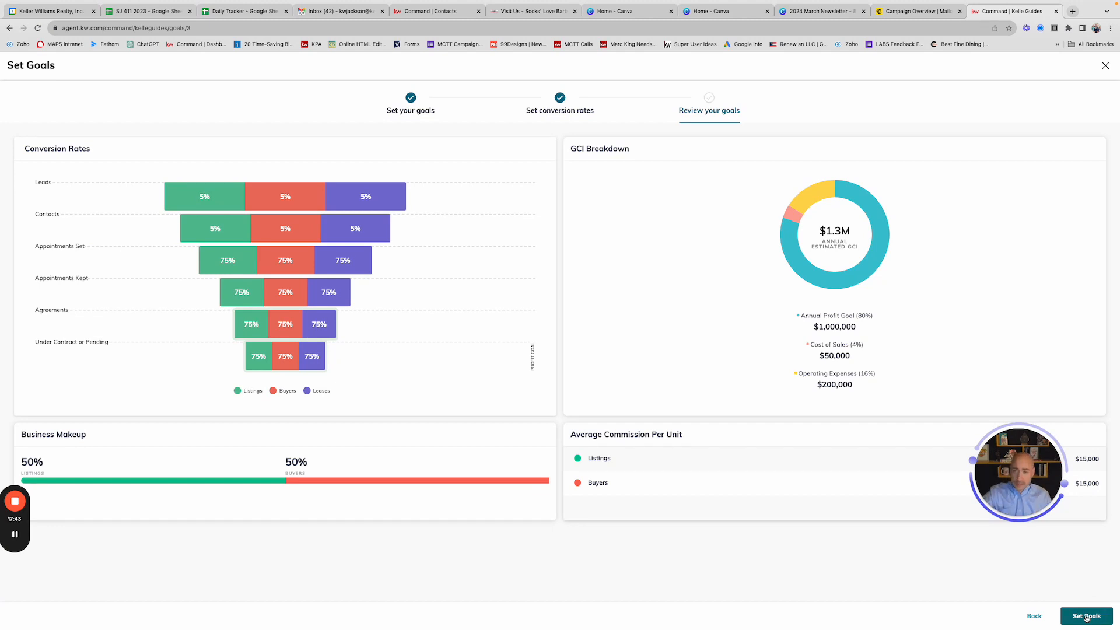
click(1087, 620)
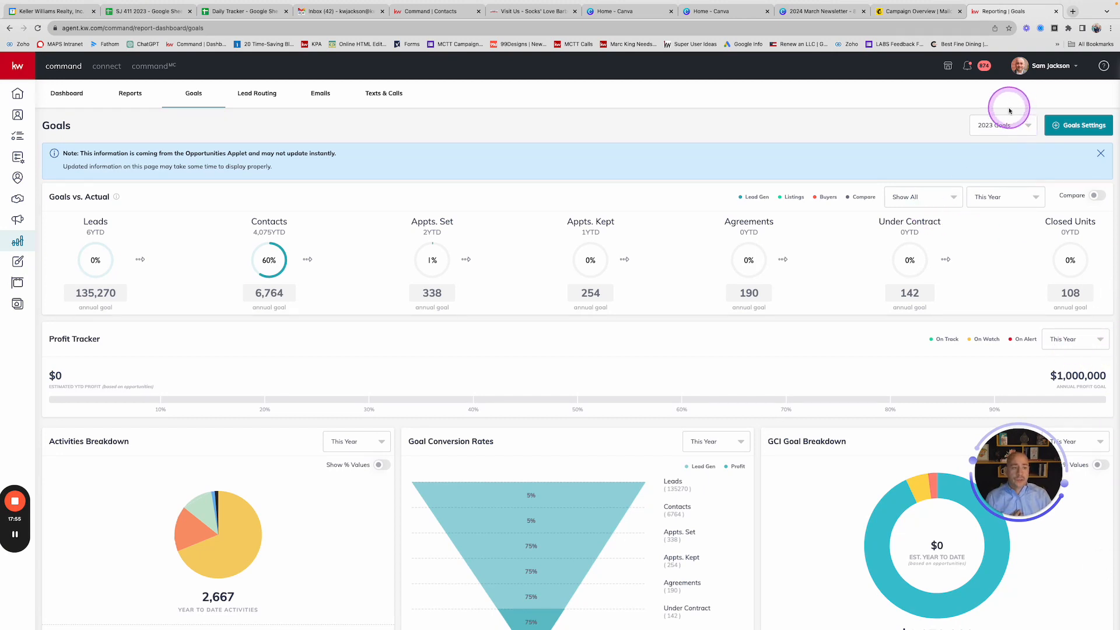
Switch the Goals report to the 2024 goals and bring its breakdown charts into view
click(986, 128)
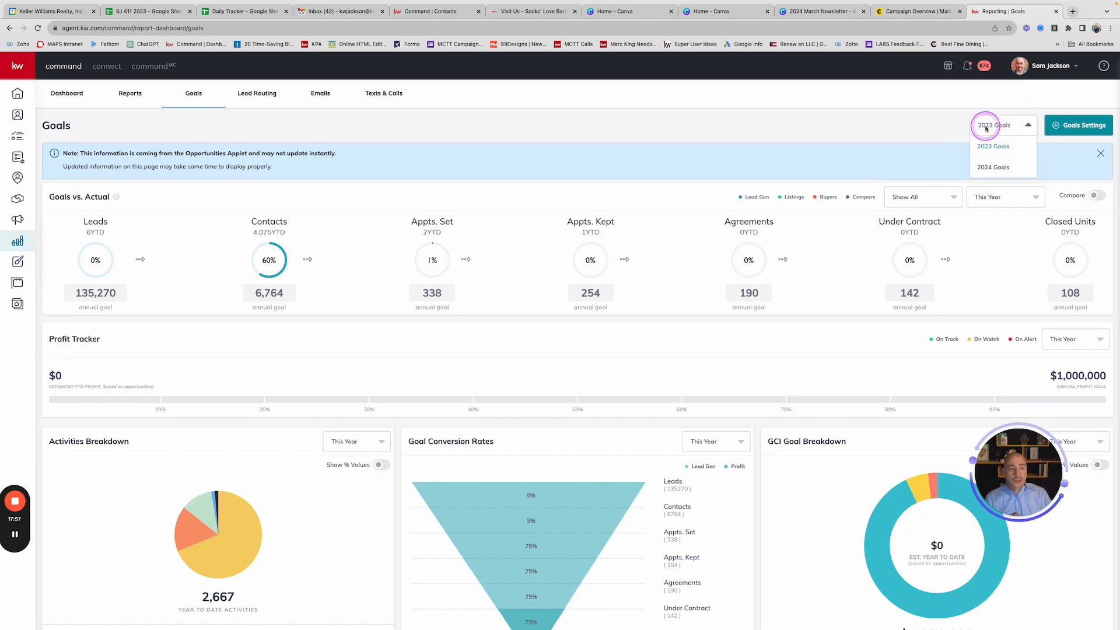
click(985, 169)
scroll(624, 225, down, 1)
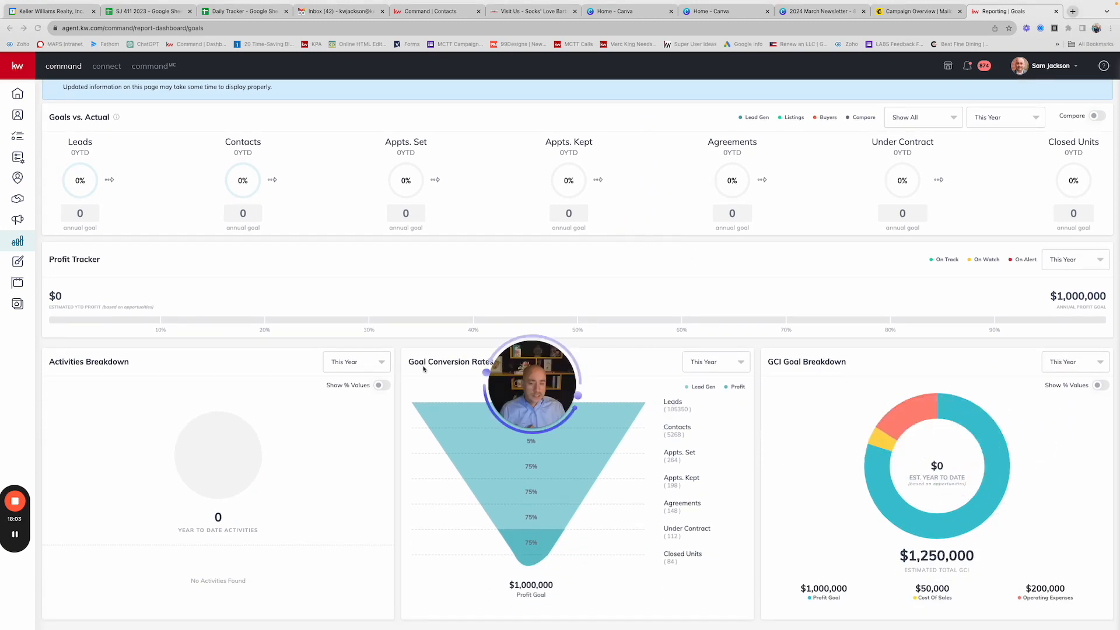
Examine the Goal Conversion Rates funnel, from closed units back through appointments to contacts, against the profit goal
drag(424, 369, 153, 458)
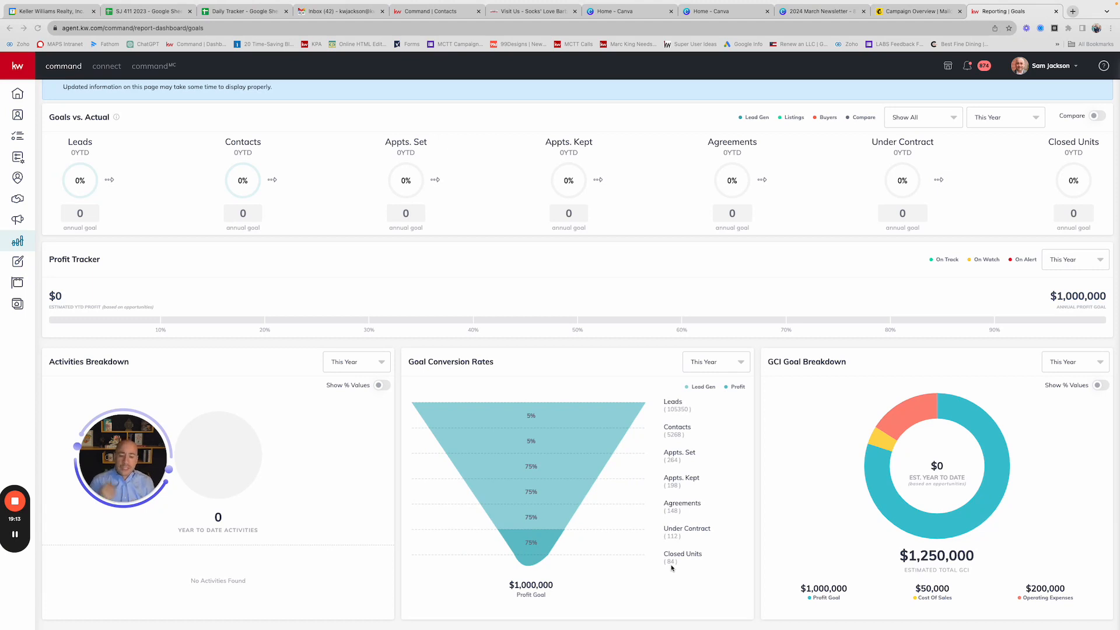
click(673, 568)
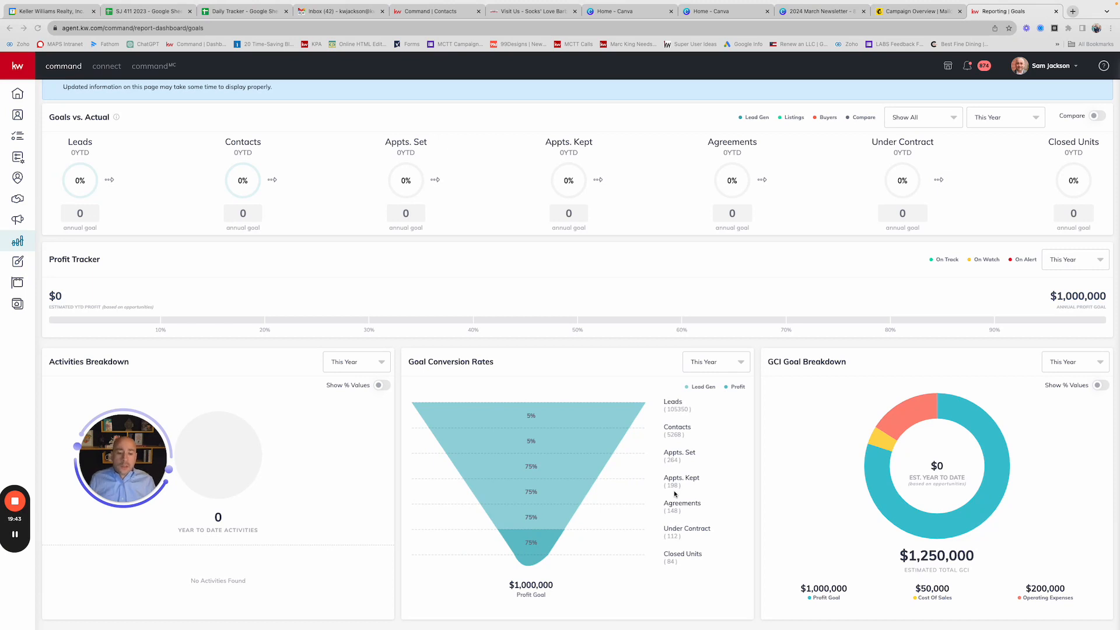
drag(676, 478, 680, 463)
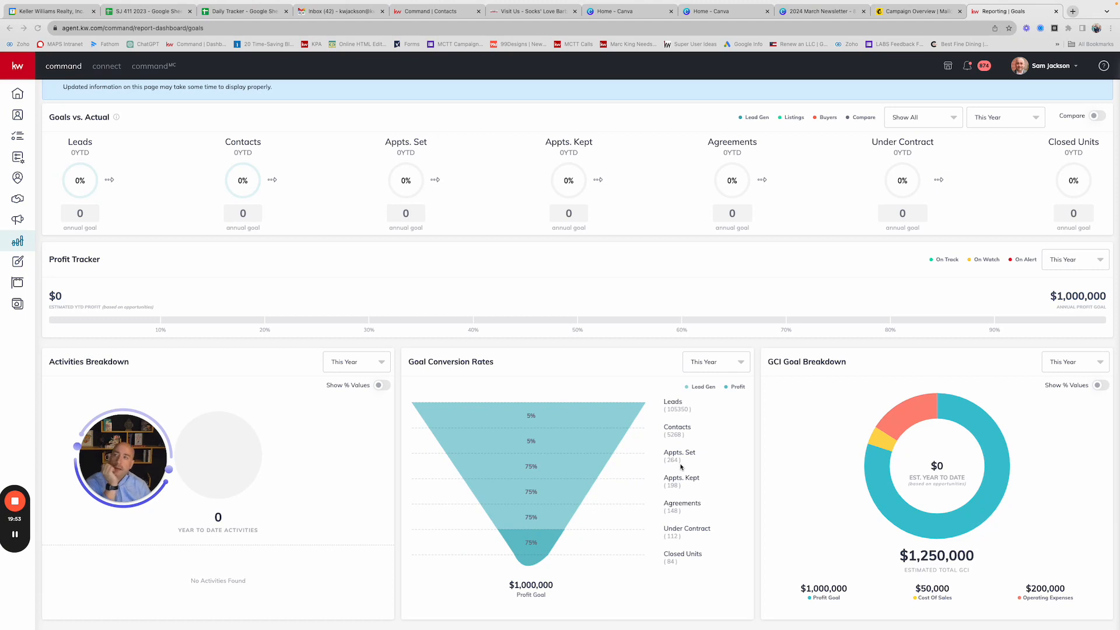
click(680, 466)
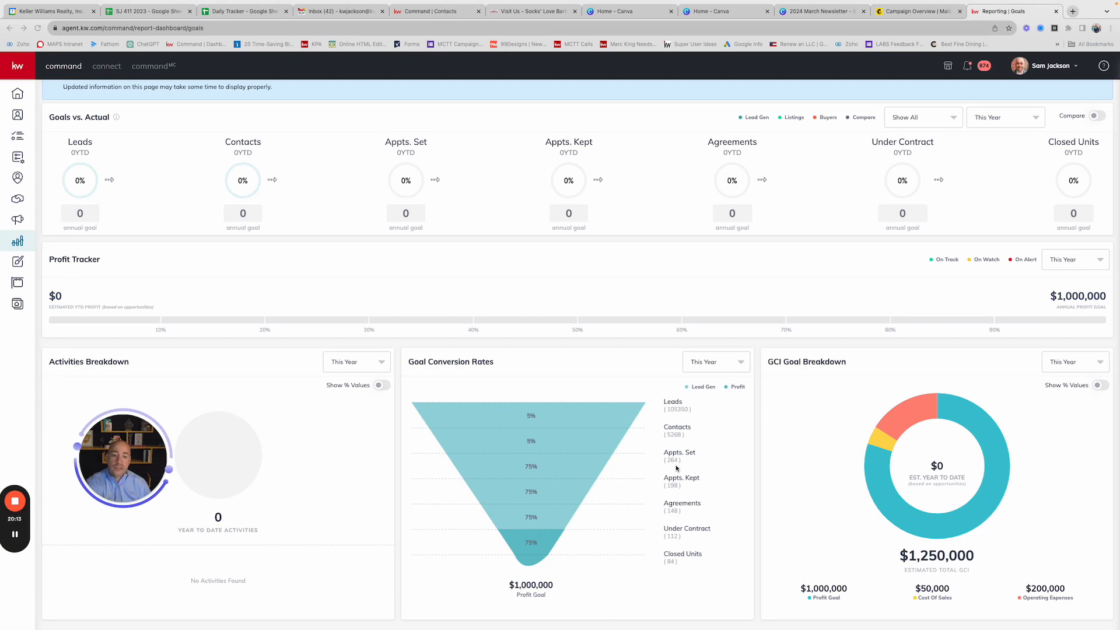
click(676, 467)
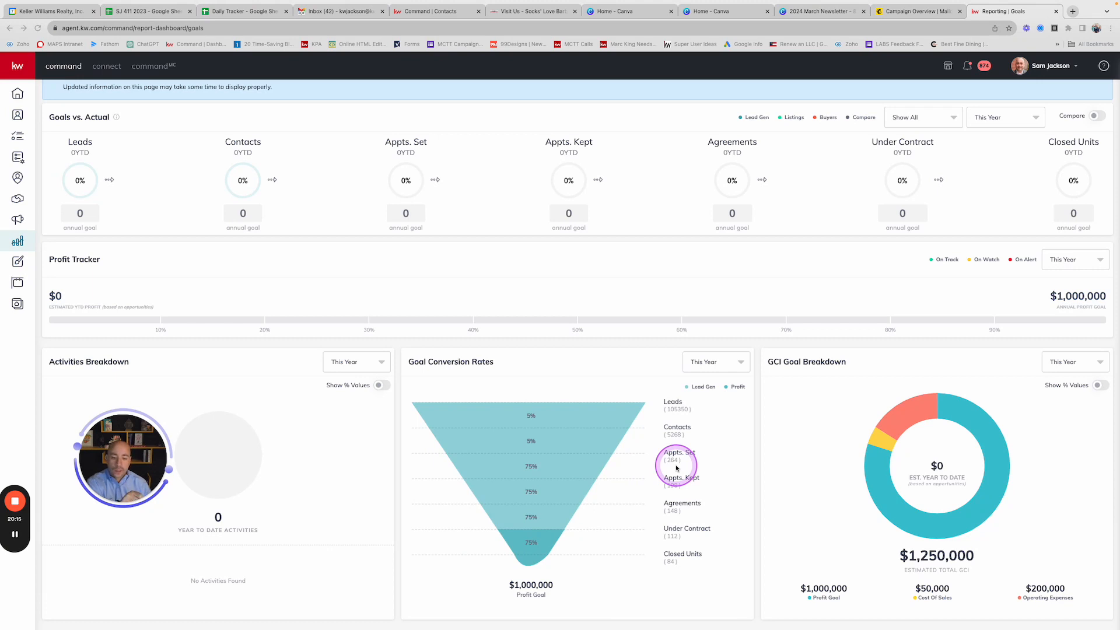
drag(676, 469, 673, 440)
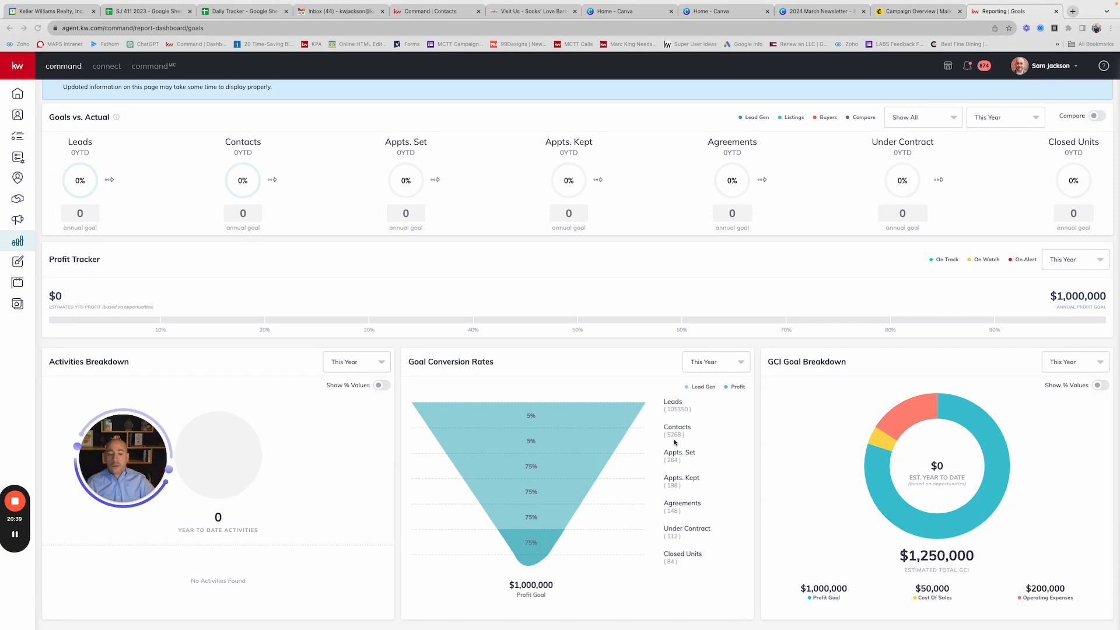
click(674, 443)
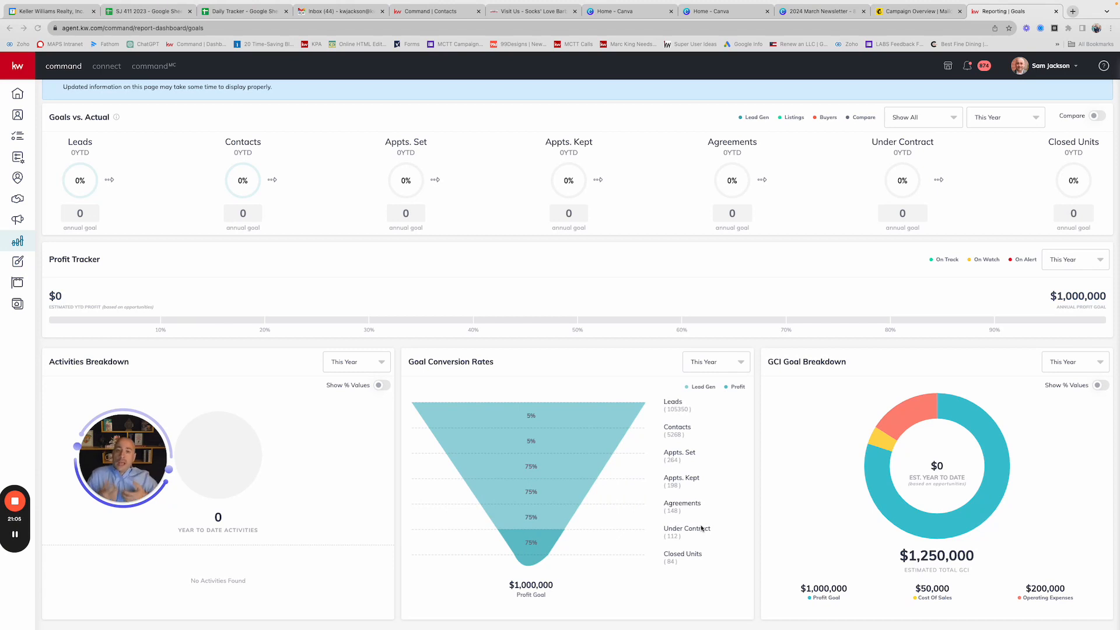
click(717, 457)
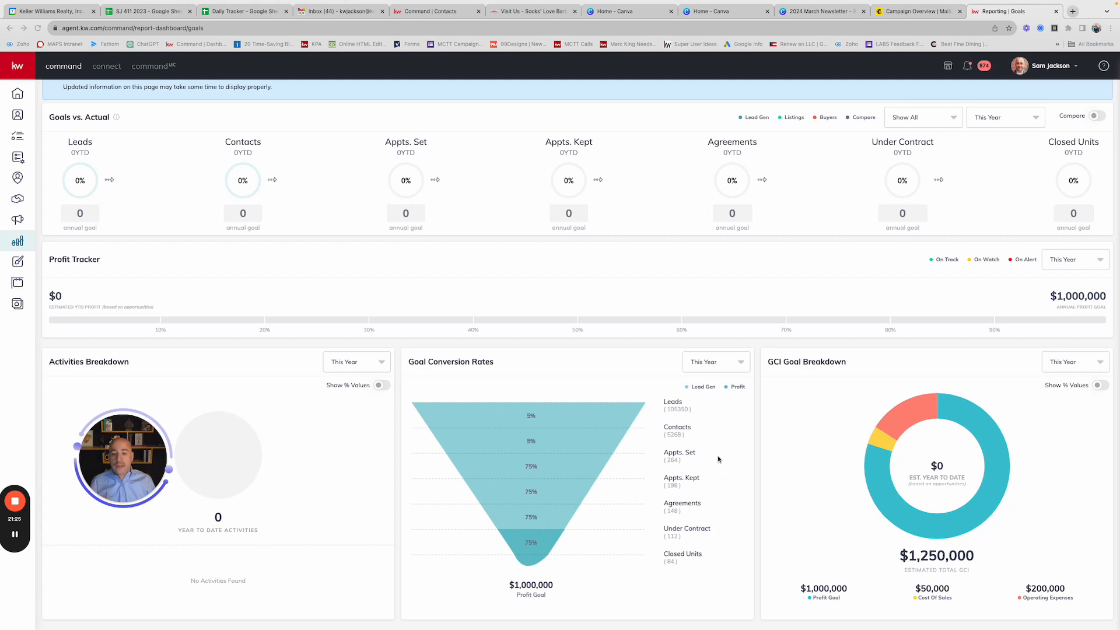
click(519, 599)
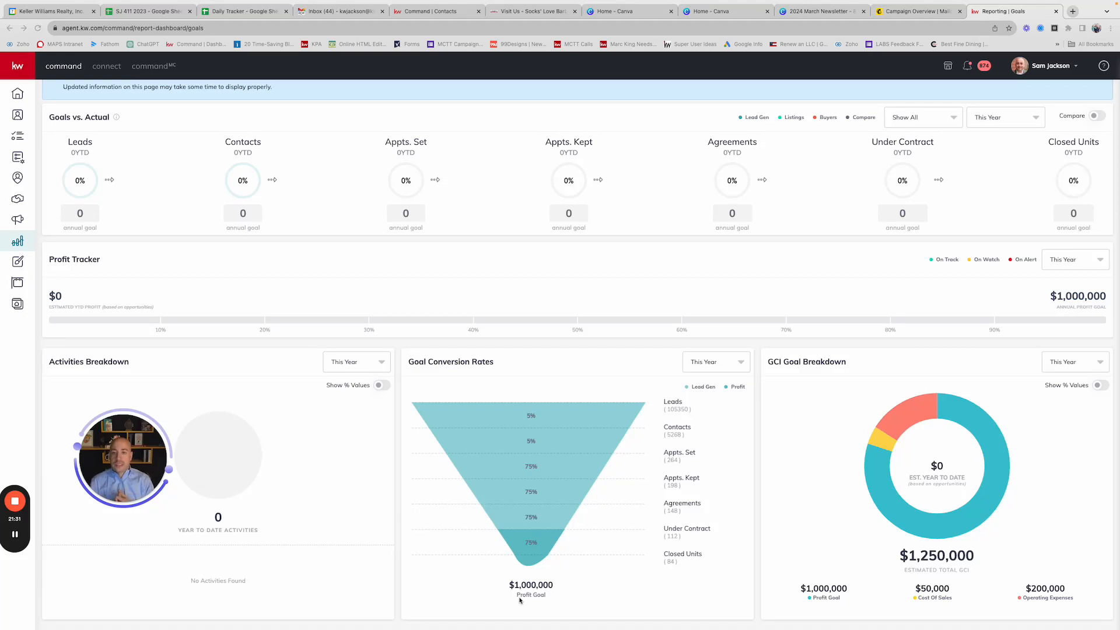
click(704, 526)
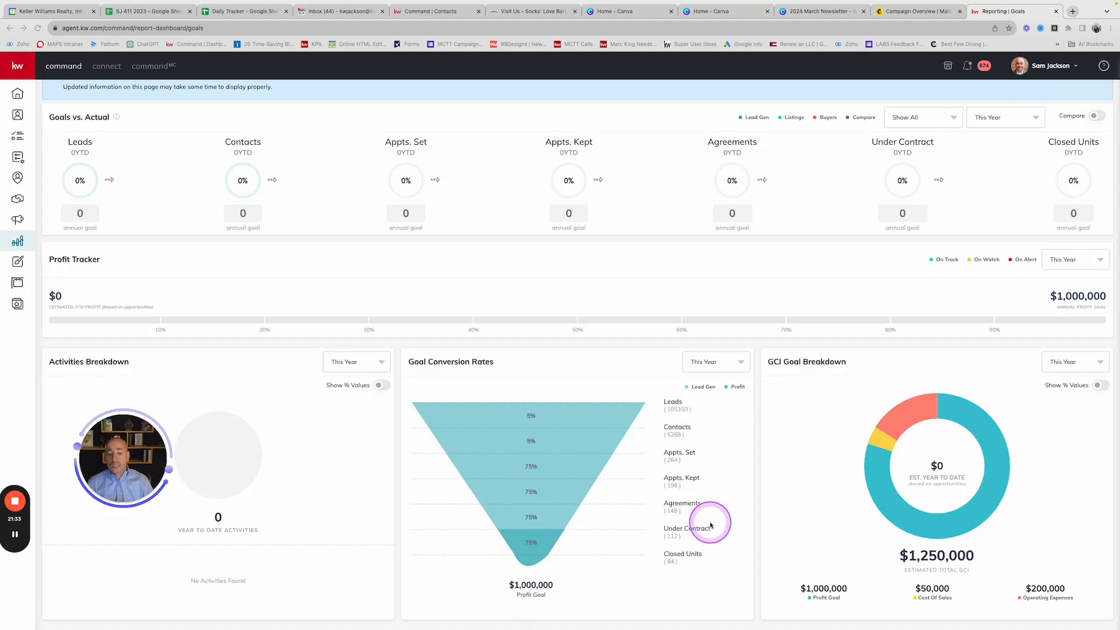